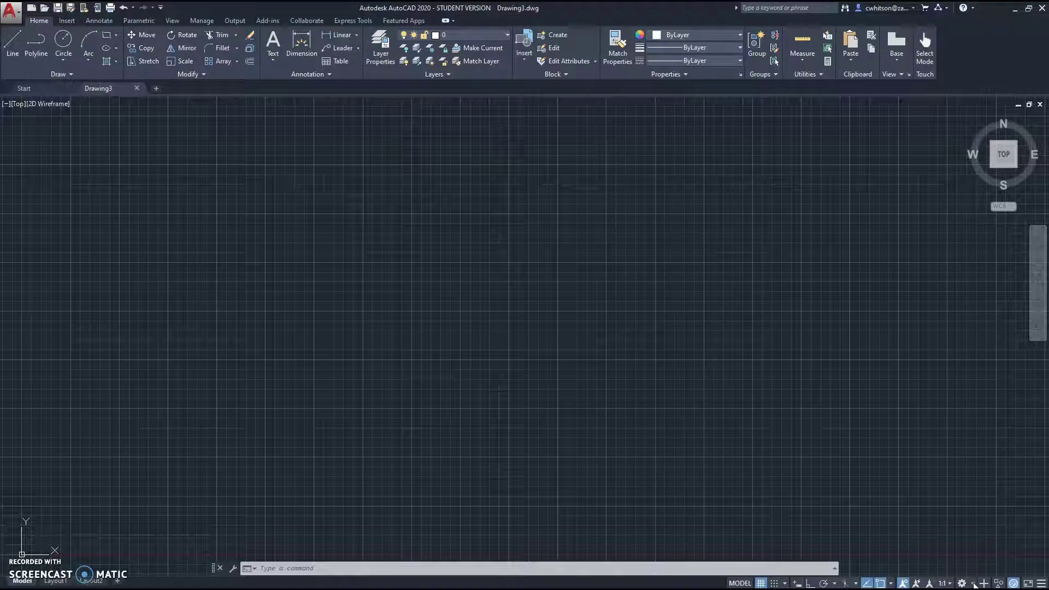
Step: Switch AutoCAD to the 3D Basics workspace from the status-bar workspace list
click(973, 585)
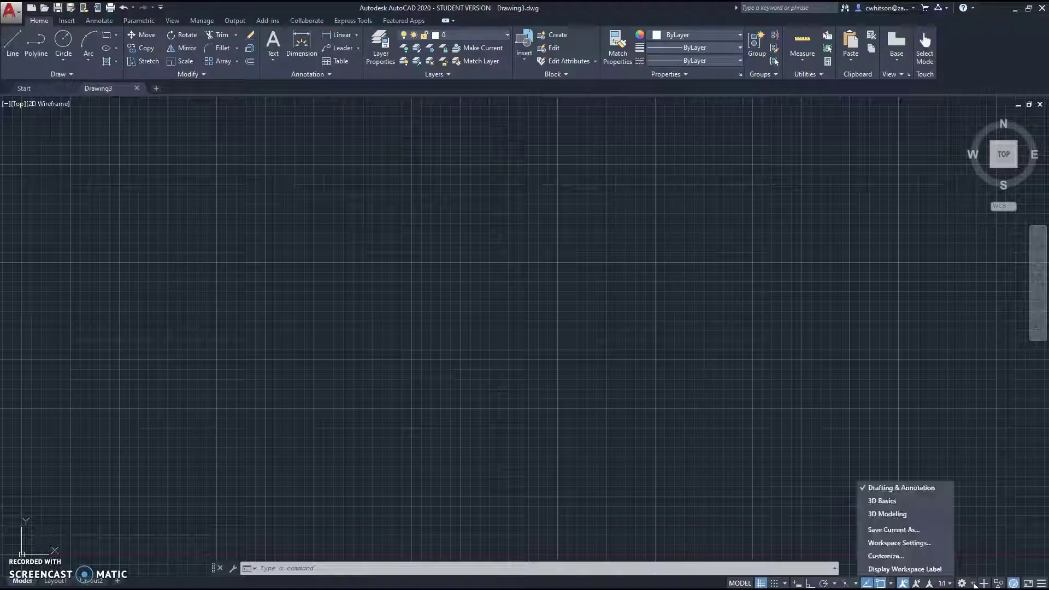
click(904, 500)
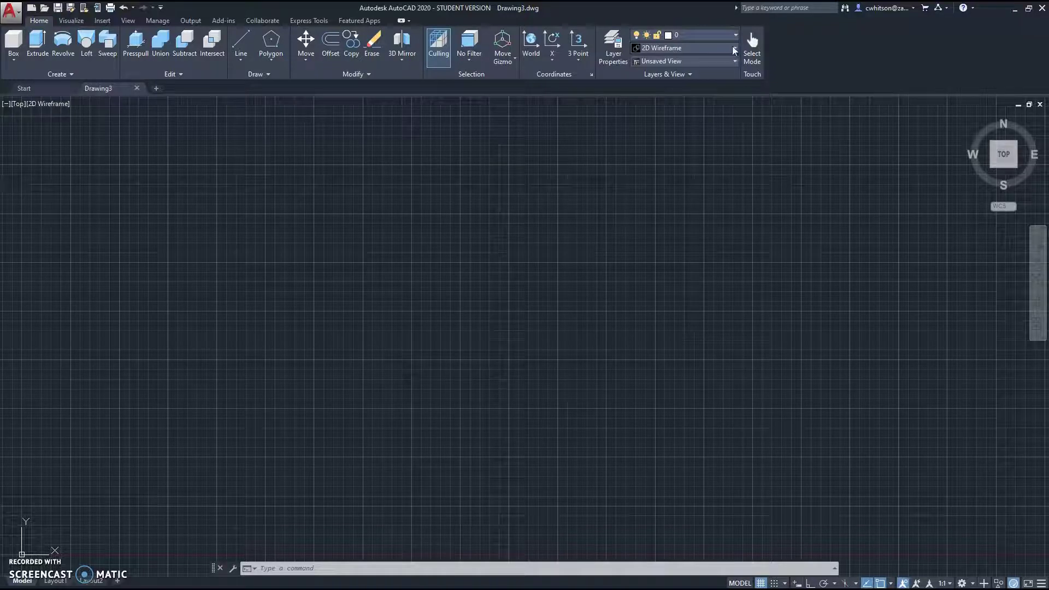
Step: Change the viewport visual style from 2D Wireframe to Shades of Gray
click(734, 50)
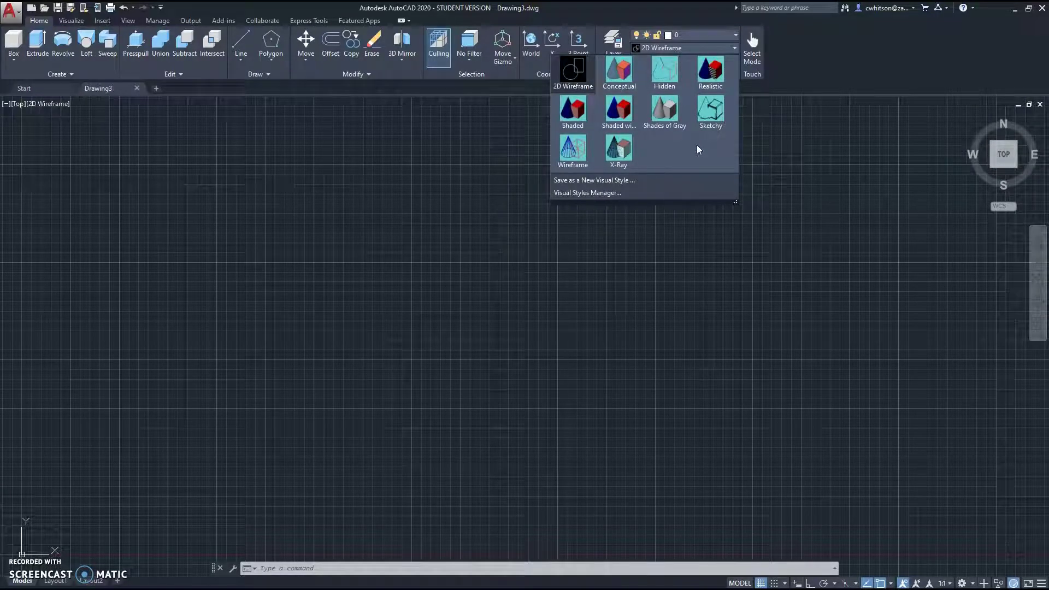
click(667, 115)
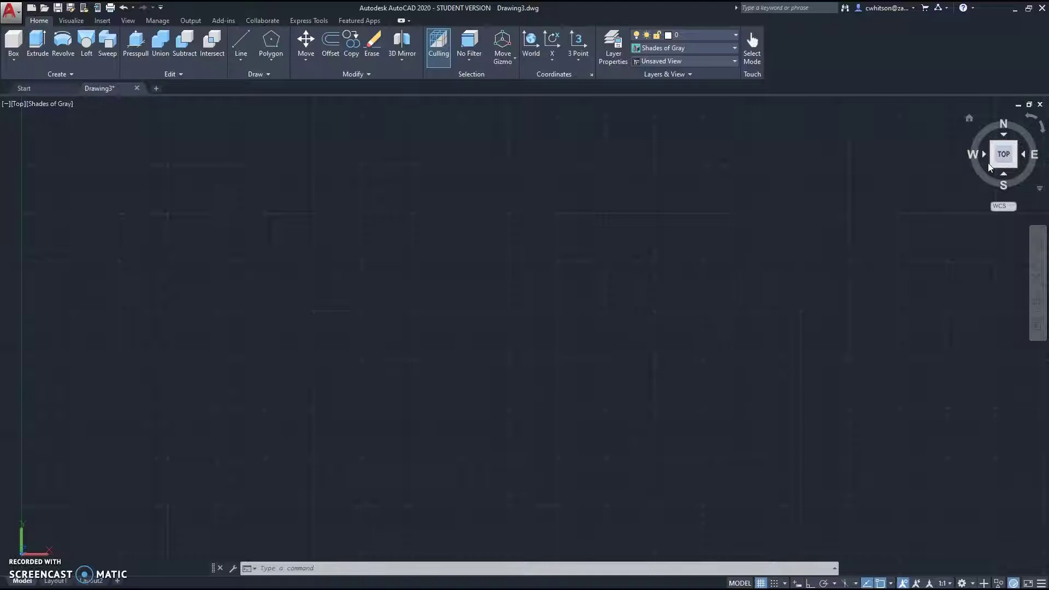
Step: Preview the Front, Right and bottom corner views, then settle on SE Isometric
drag(1010, 161, 1017, 170)
click(1017, 167)
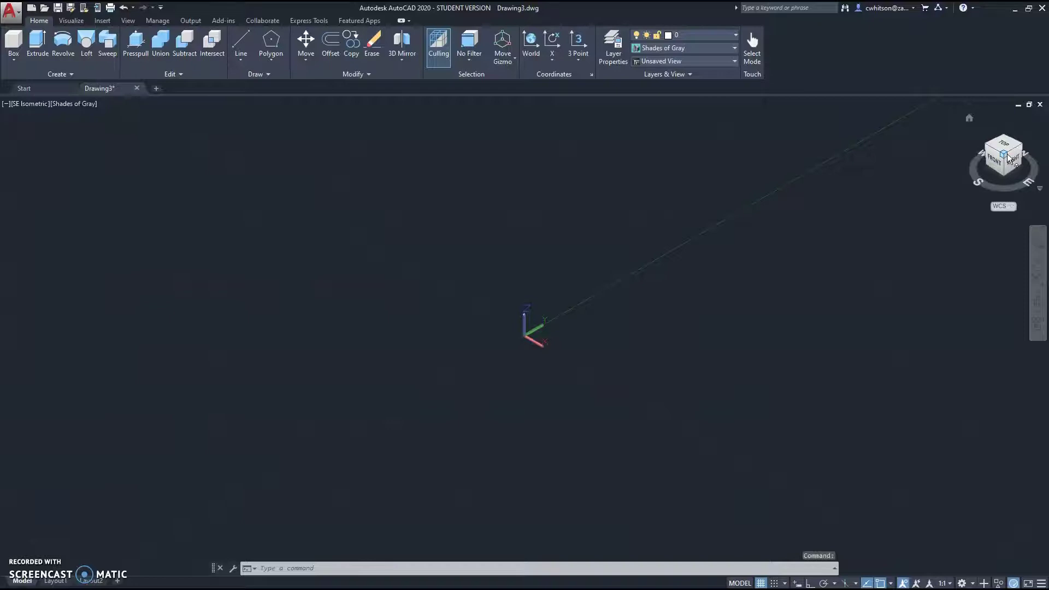
click(996, 159)
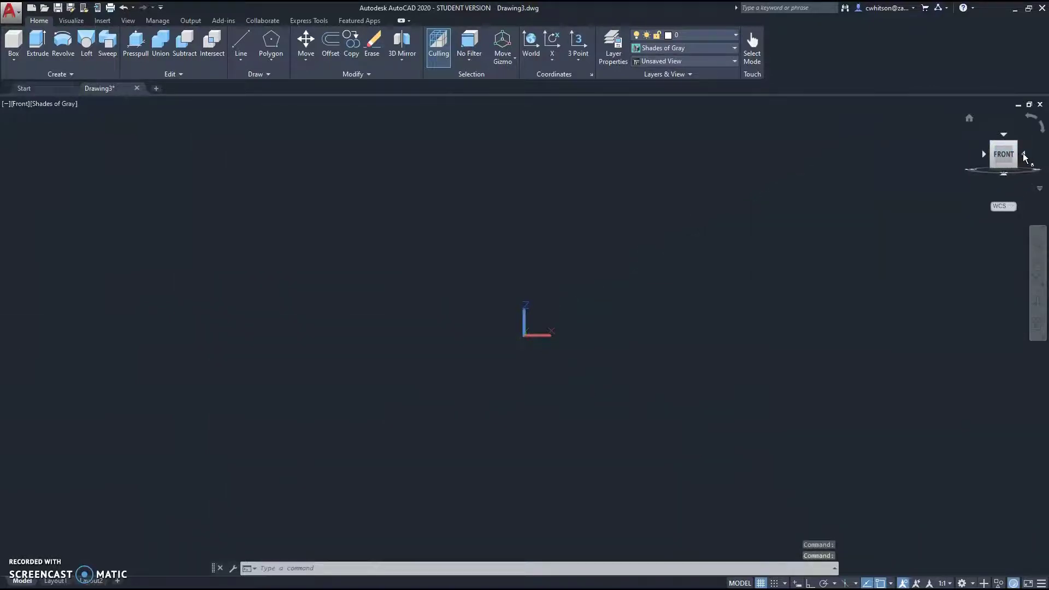
click(1024, 155)
click(993, 166)
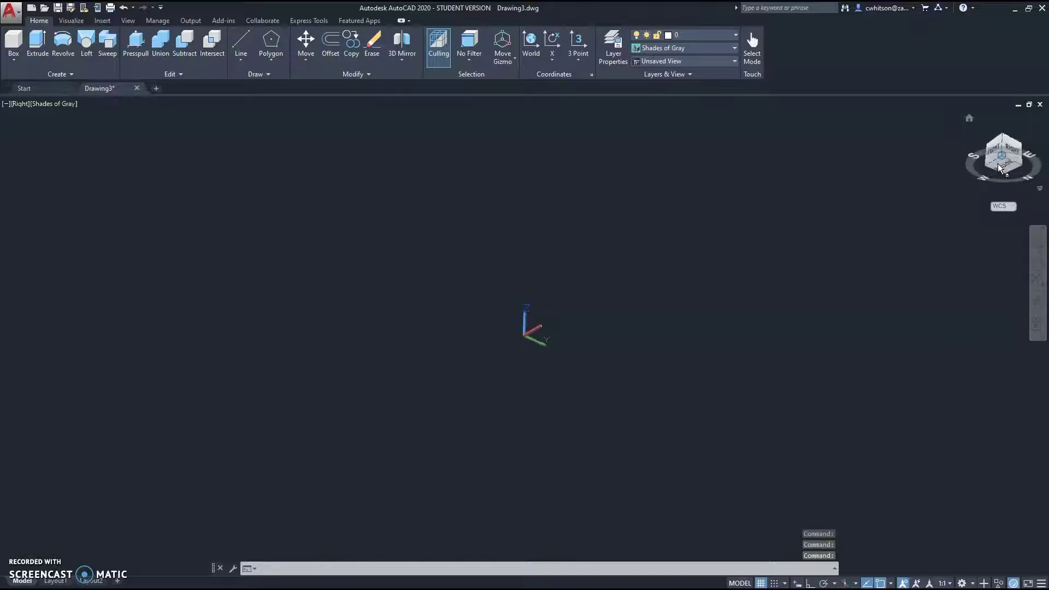
click(1006, 135)
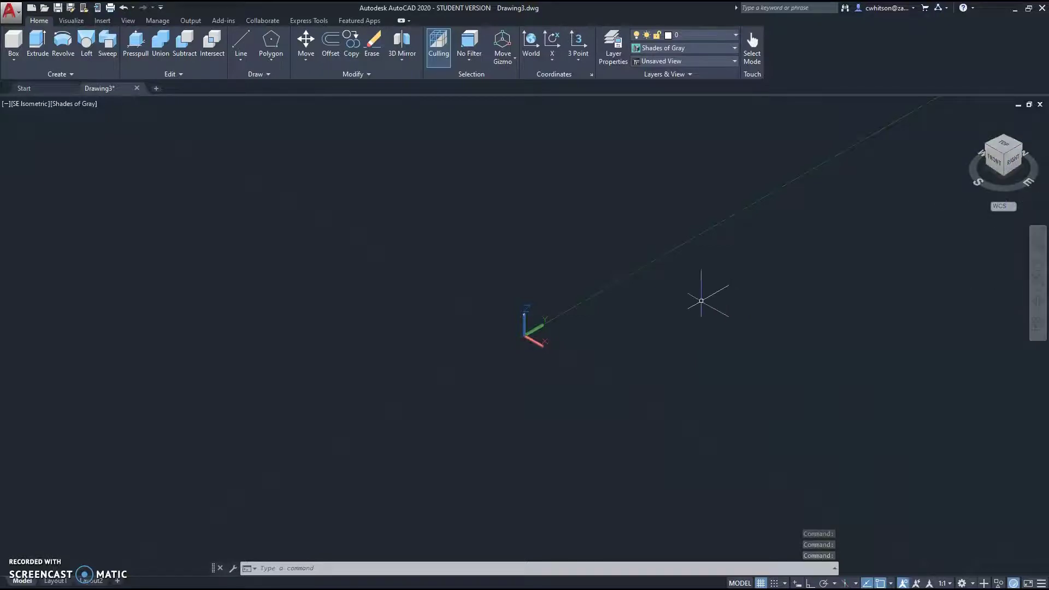
Step: Pan the empty view so the origin sits left of centre
middle_drag(649, 344, 629, 363)
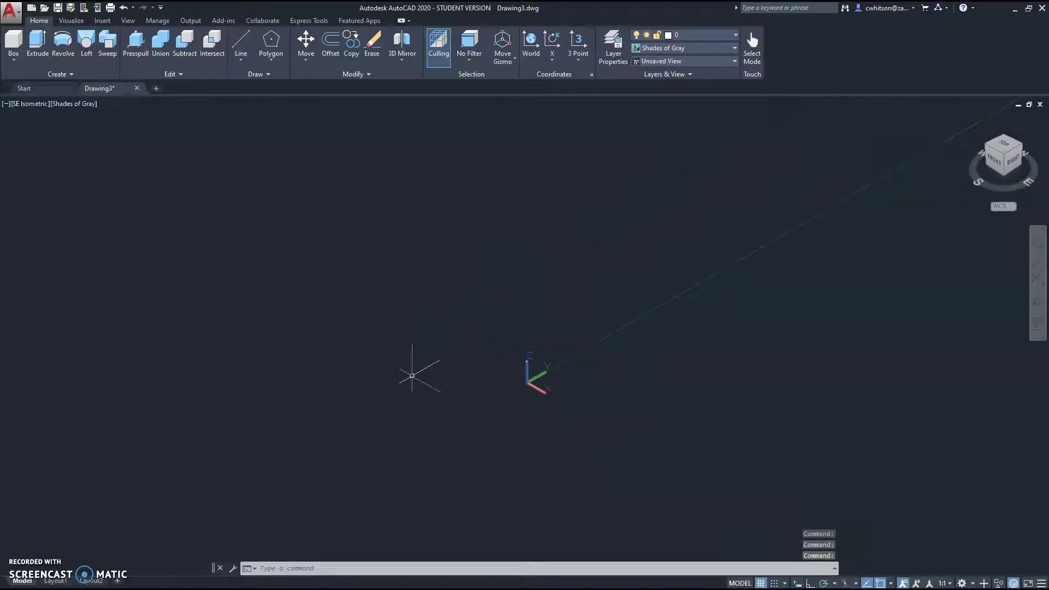
middle_drag(518, 370, 434, 351)
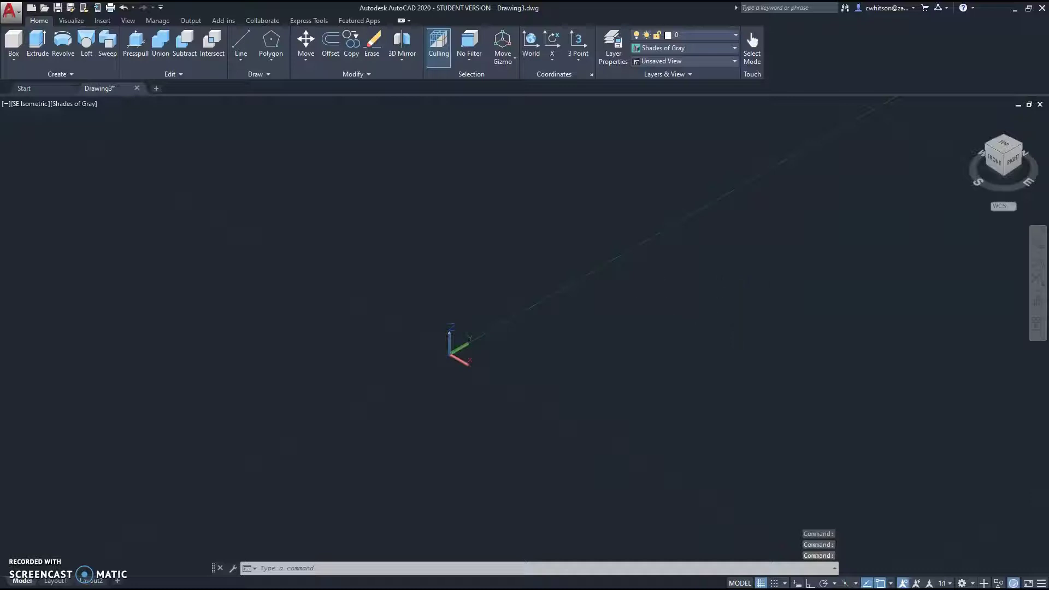
middle_drag(707, 300, 598, 310)
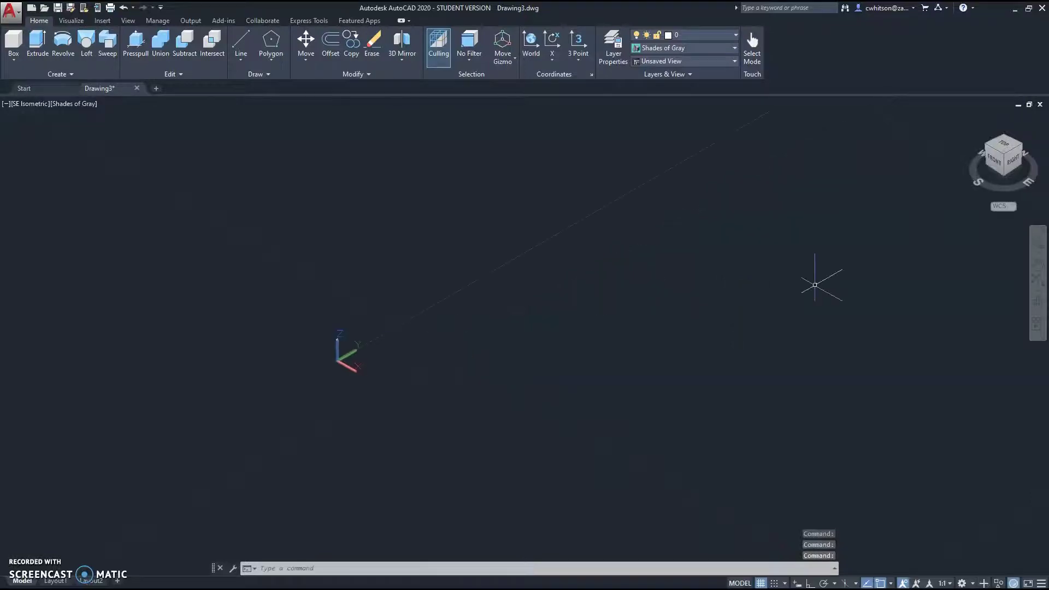
Step: Draw a cube-shaped solid box with grid snap on, picking two base corners and a height
click(14, 64)
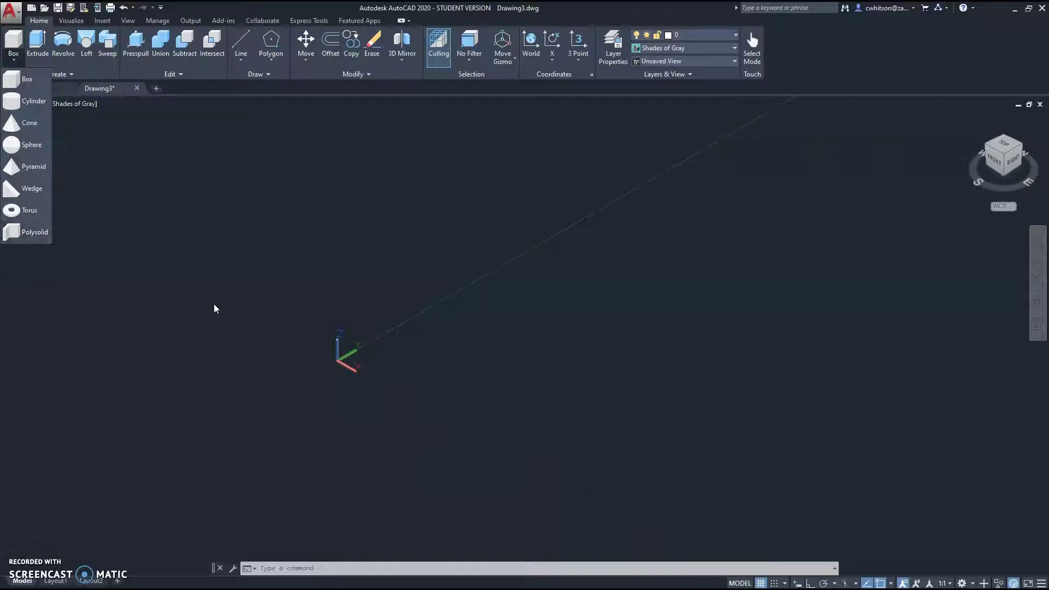
click(16, 47)
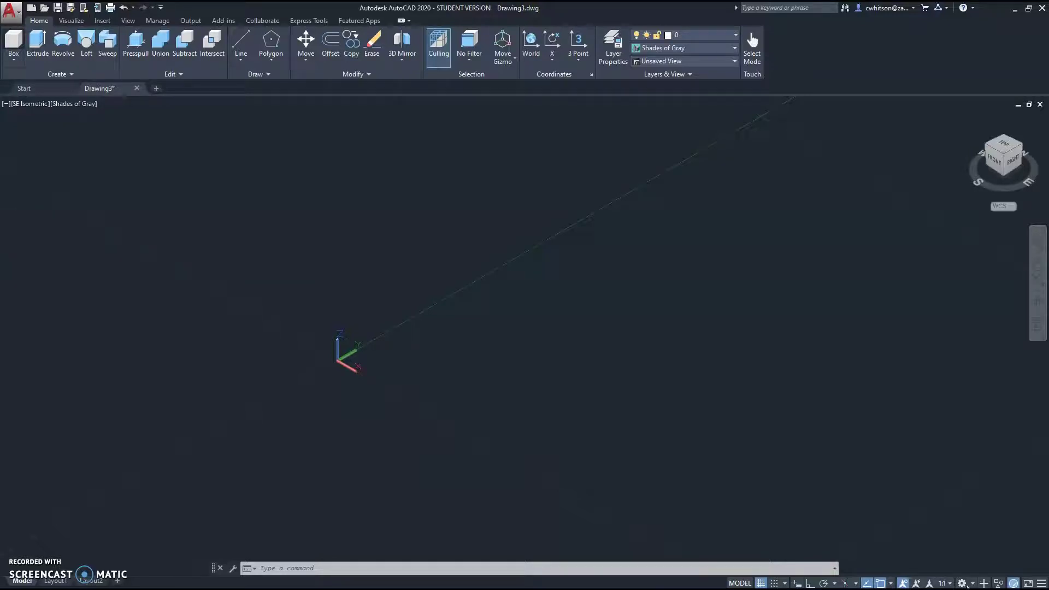
key(Return)
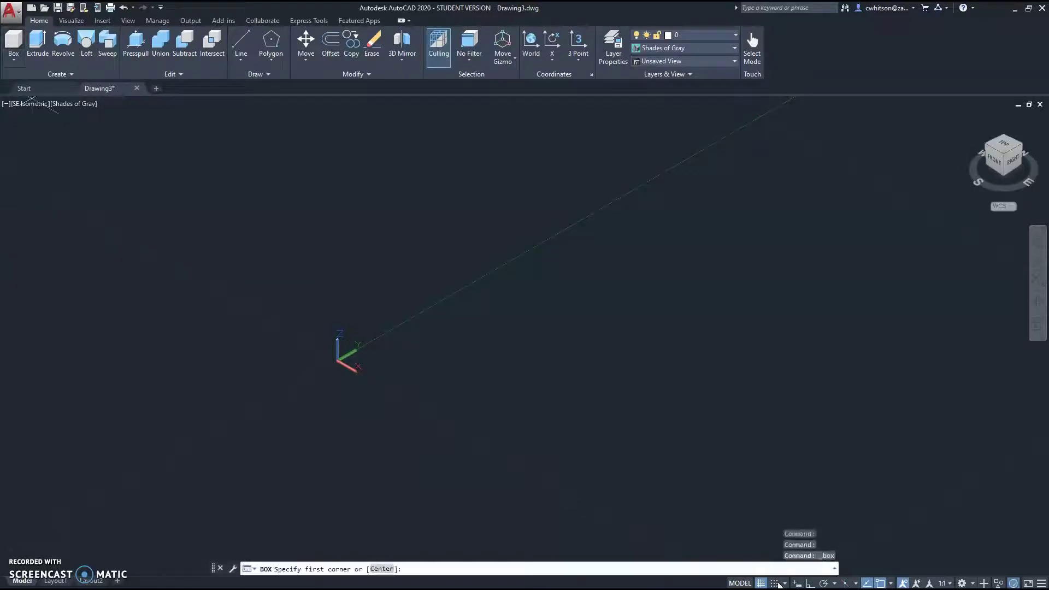
click(776, 583)
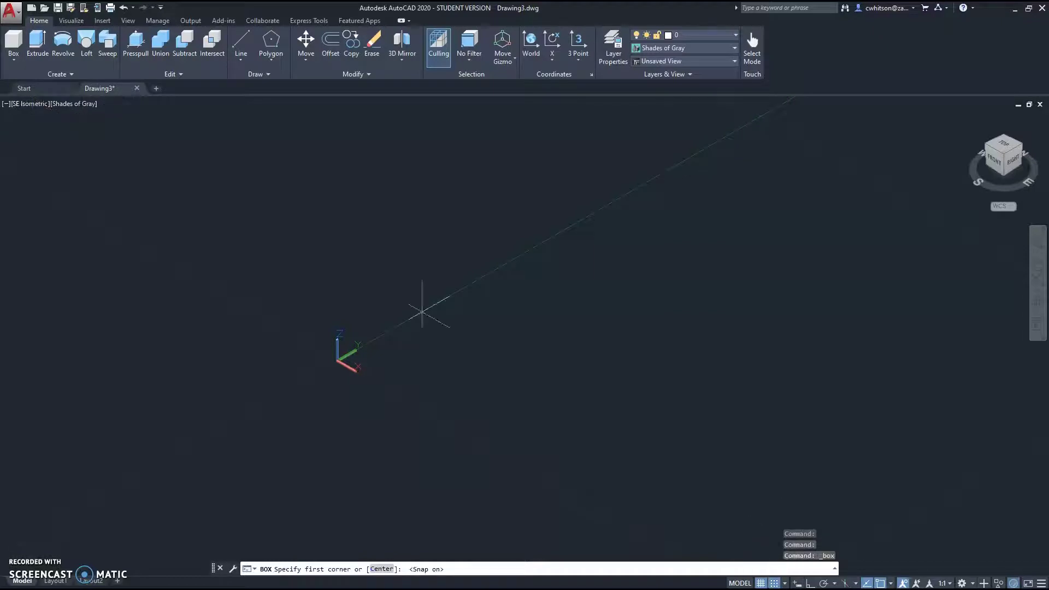
scroll(514, 361, up, 3)
middle_drag(514, 361, 249, 315)
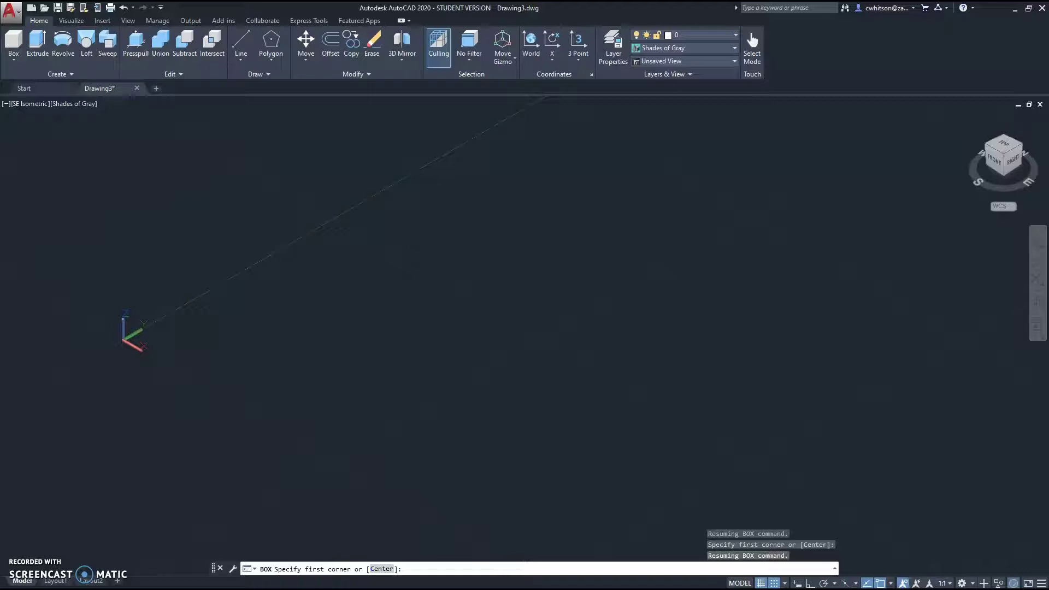
click(250, 316)
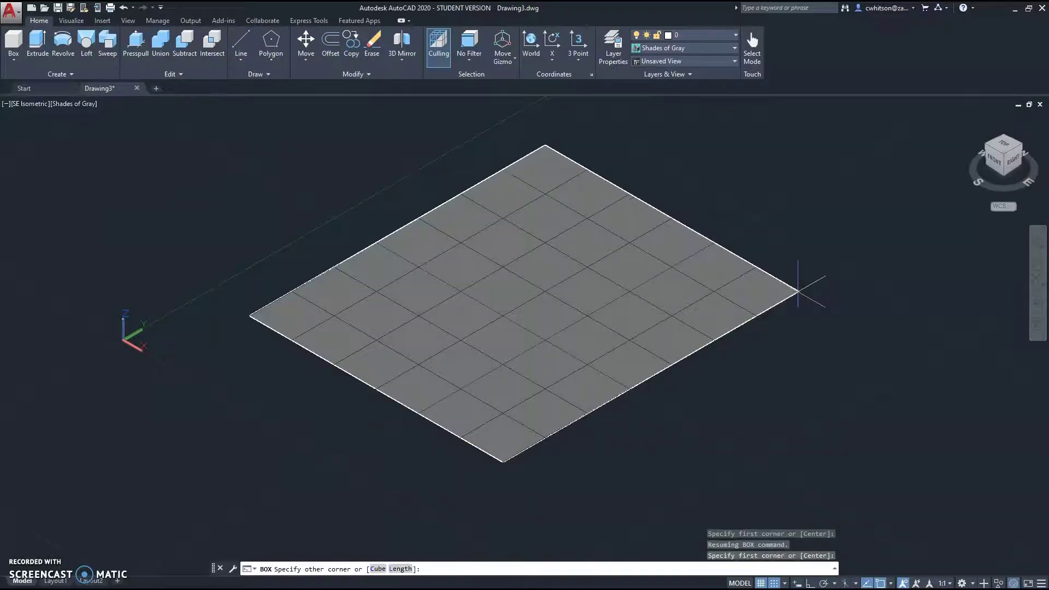
click(798, 291)
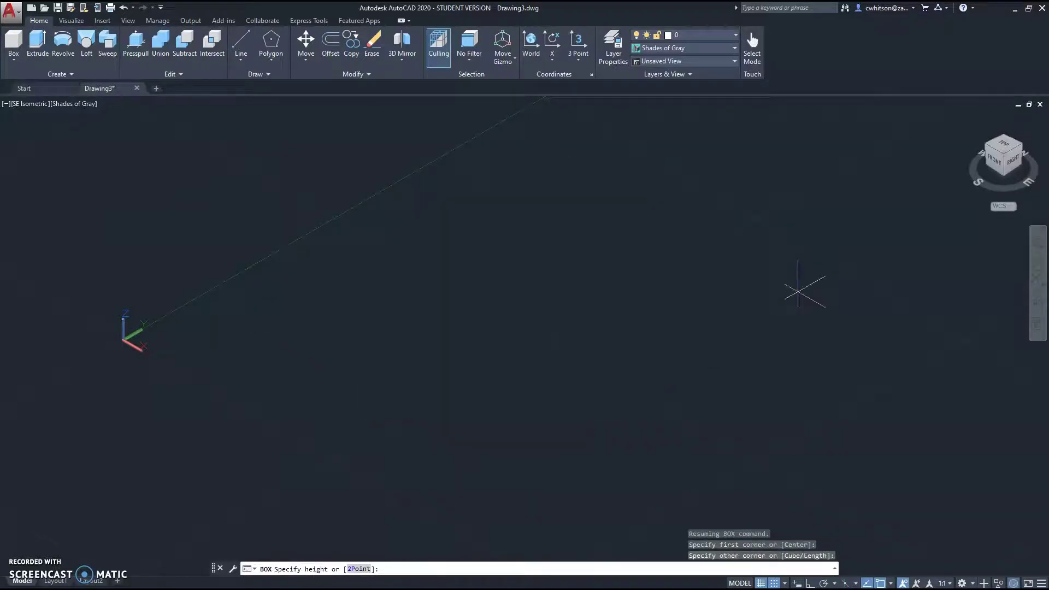
scroll(803, 293, down, 2)
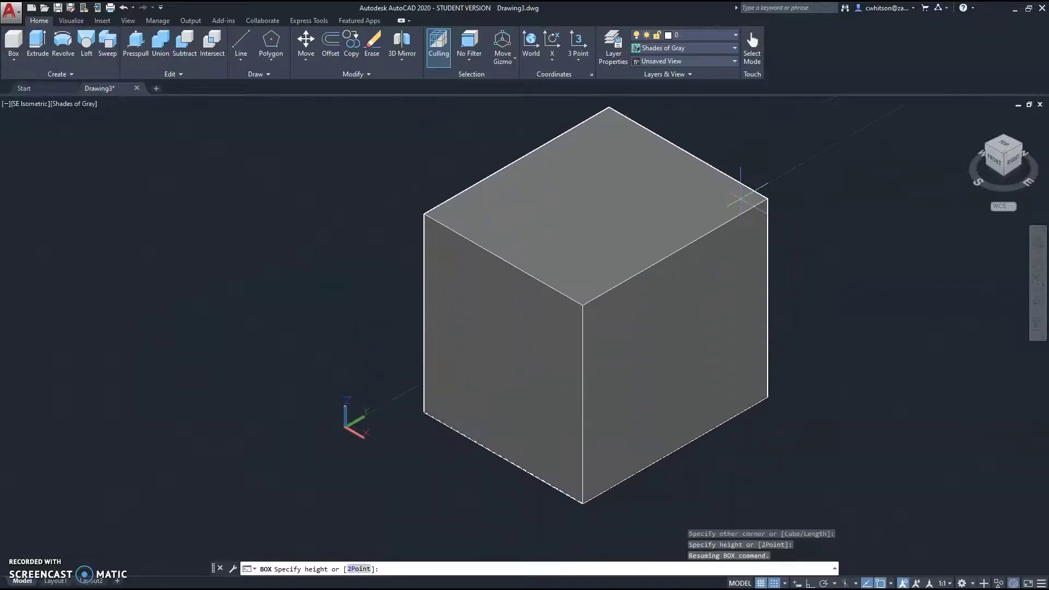
click(751, 191)
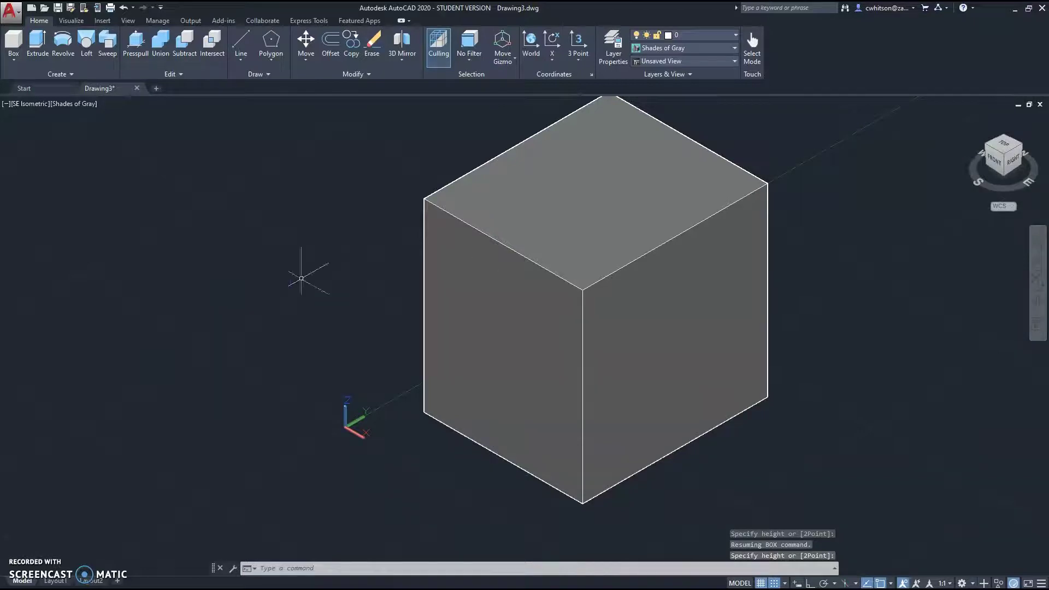
Step: Orbit around the cube through southwest and top views, ending at SE Isometric
click(988, 149)
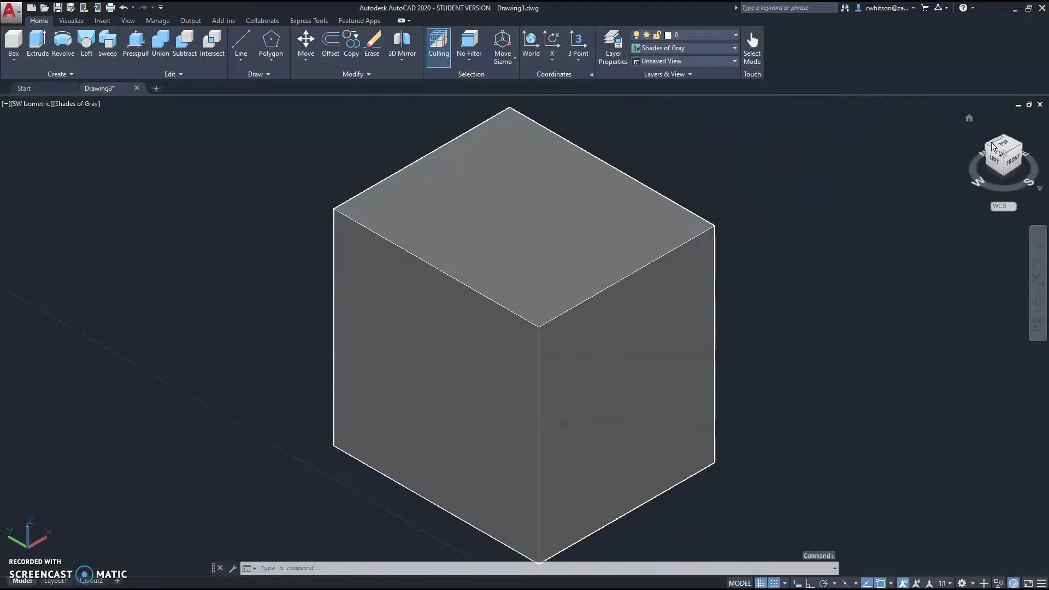
click(1003, 145)
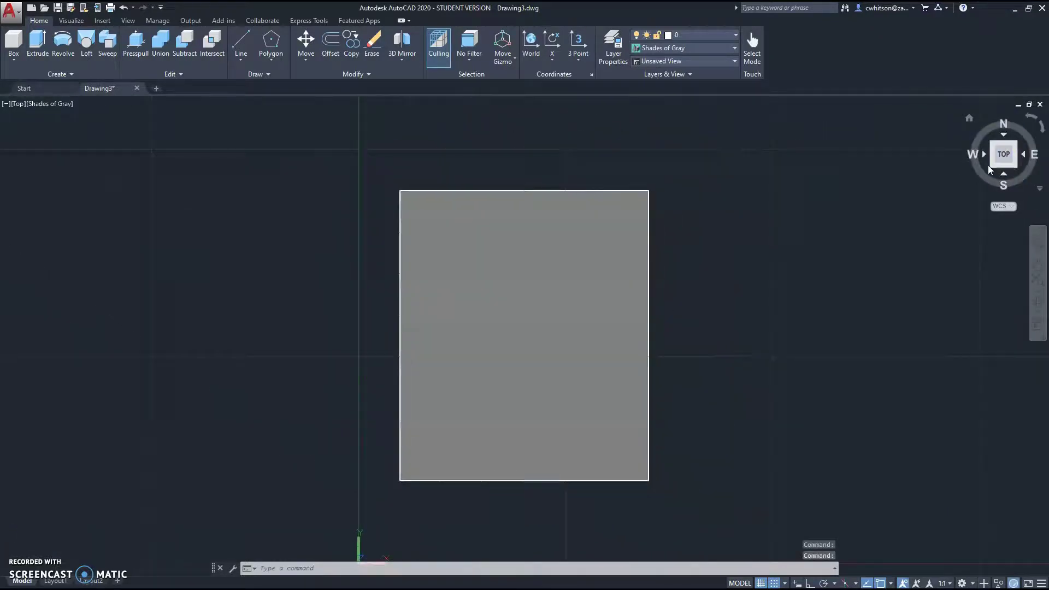
click(992, 164)
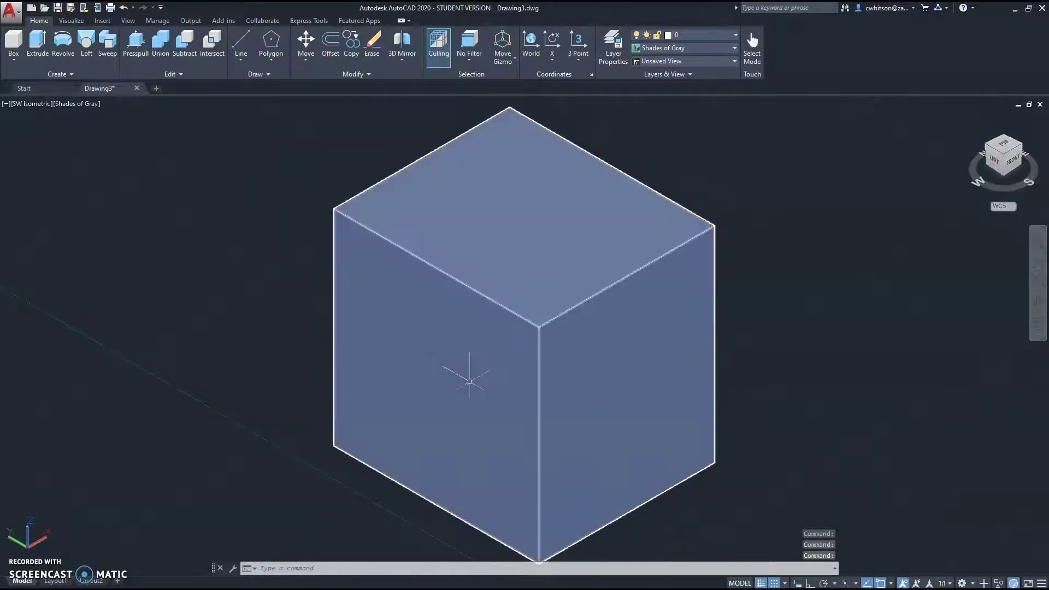
shift+middle_drag(502, 381, 475, 376)
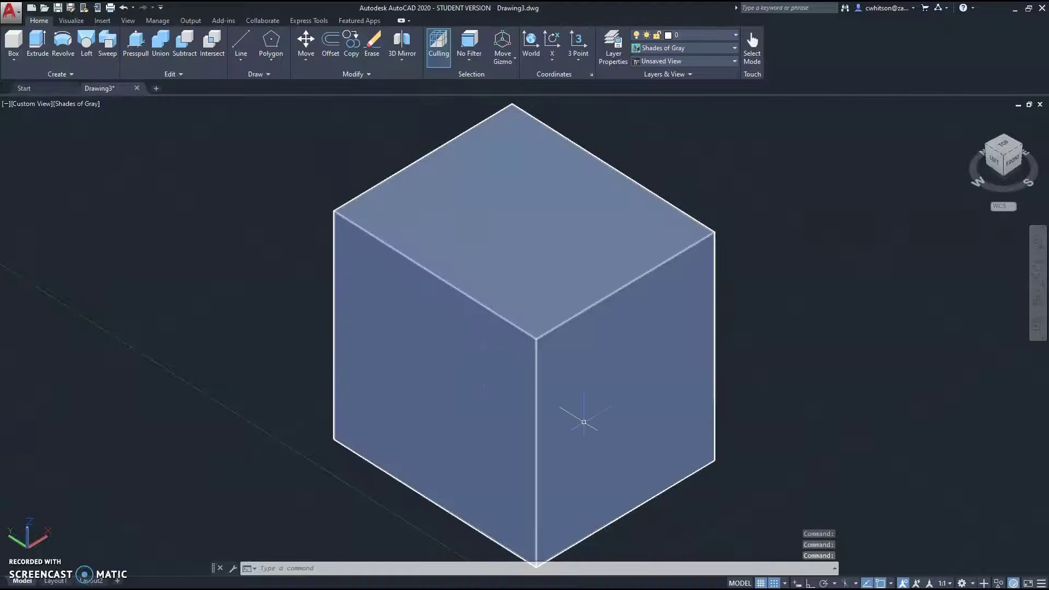
shift+middle_drag(611, 423, 407, 375)
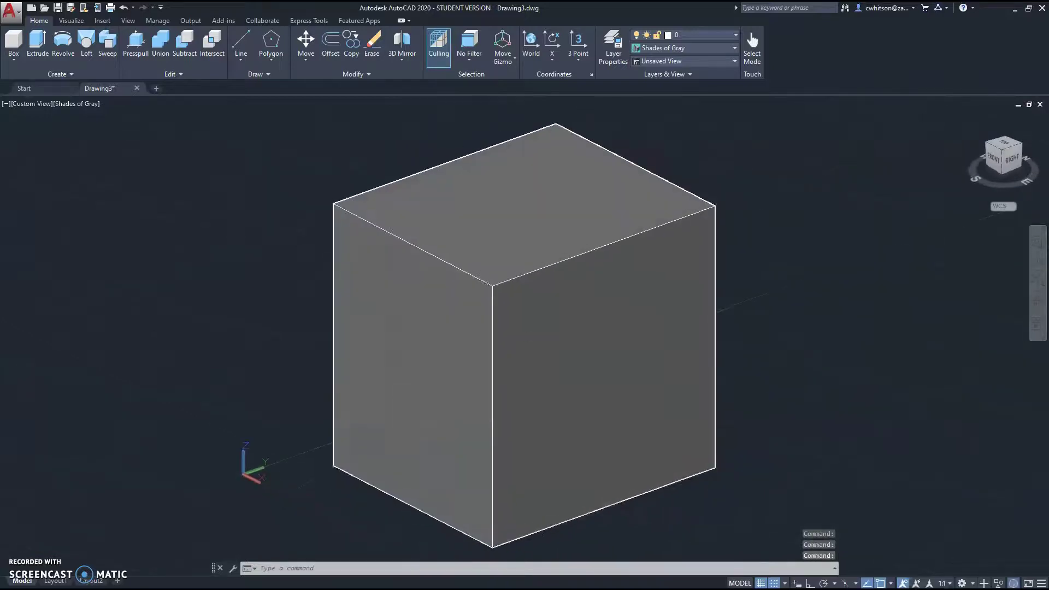
scroll(765, 268, down, 1)
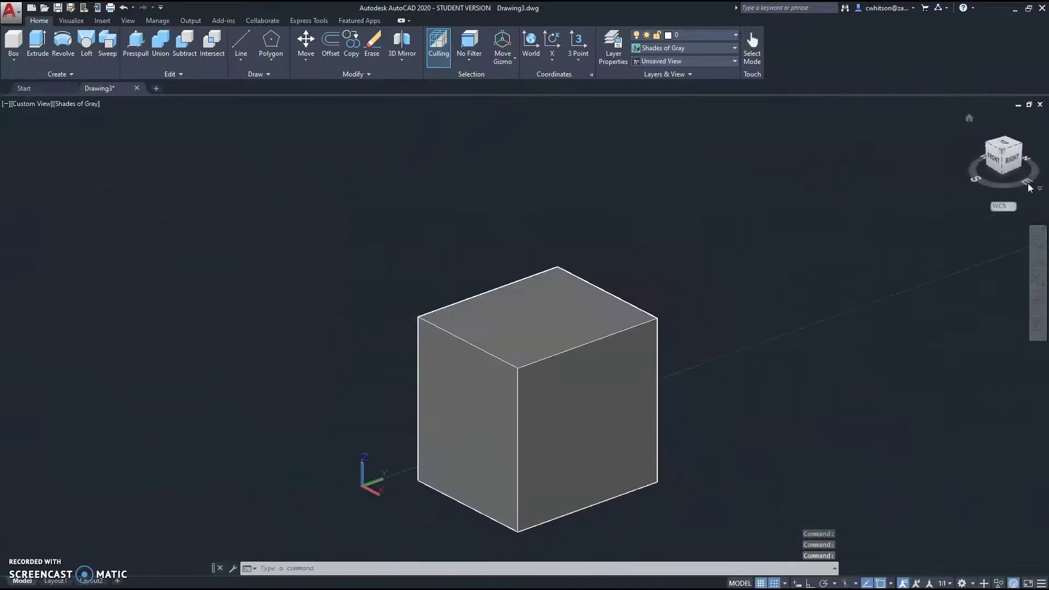
click(1004, 156)
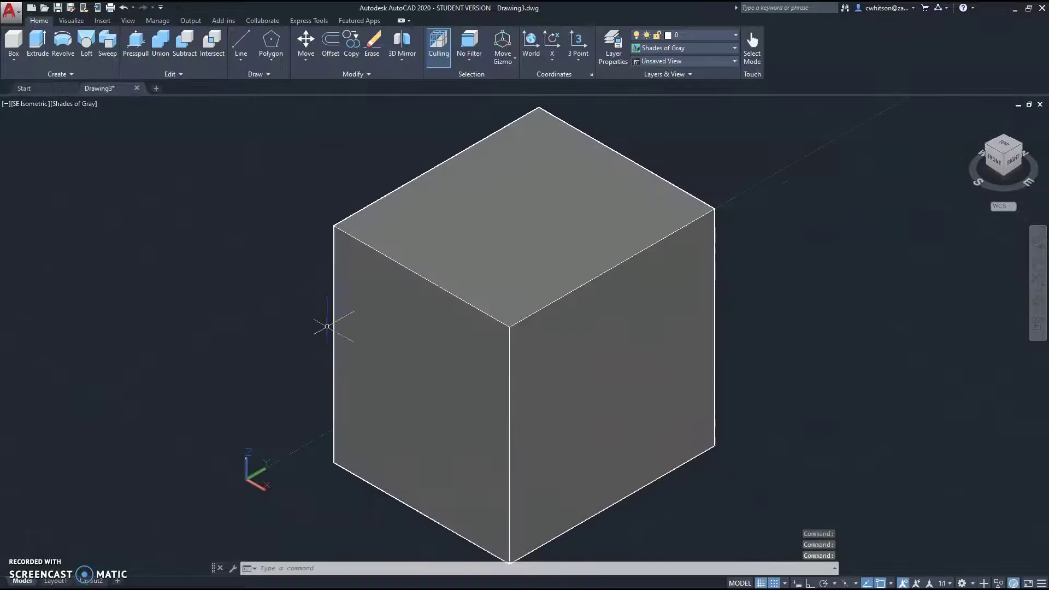
click(729, 48)
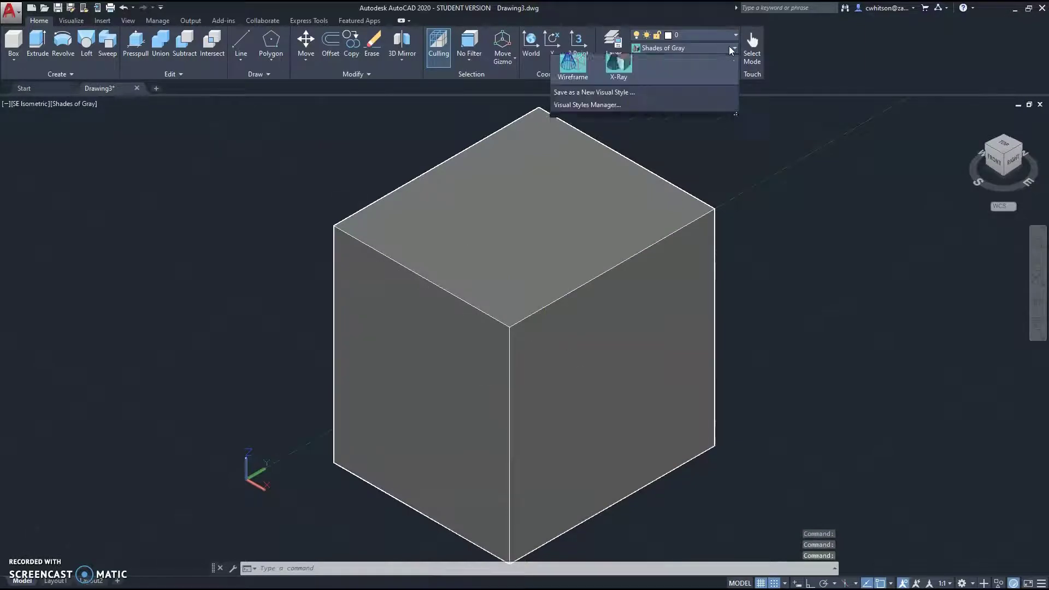
click(582, 82)
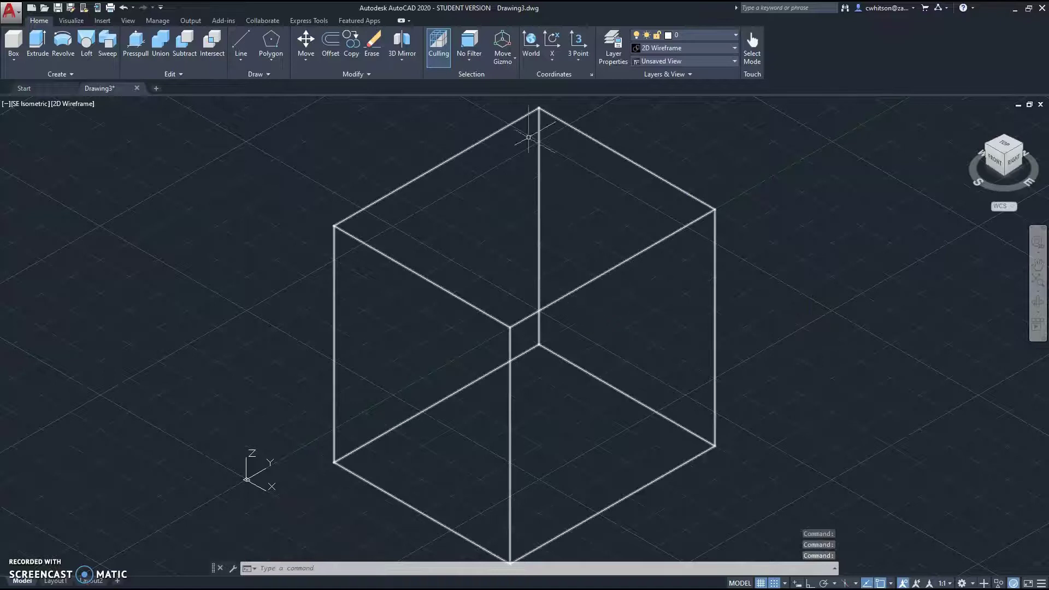
scroll(732, 328, down, 1)
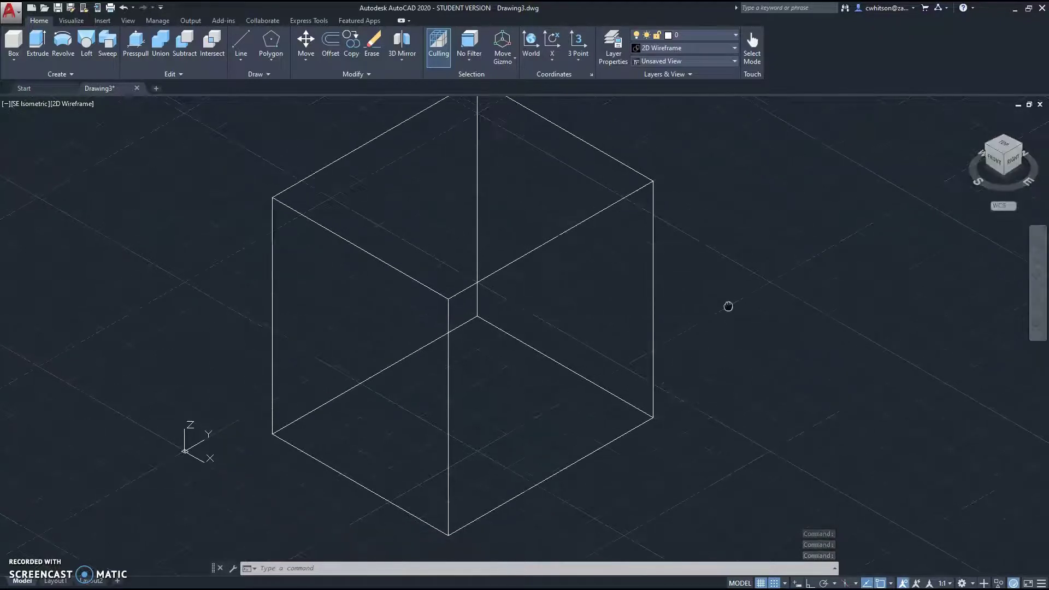
scroll(487, 292, down, 1)
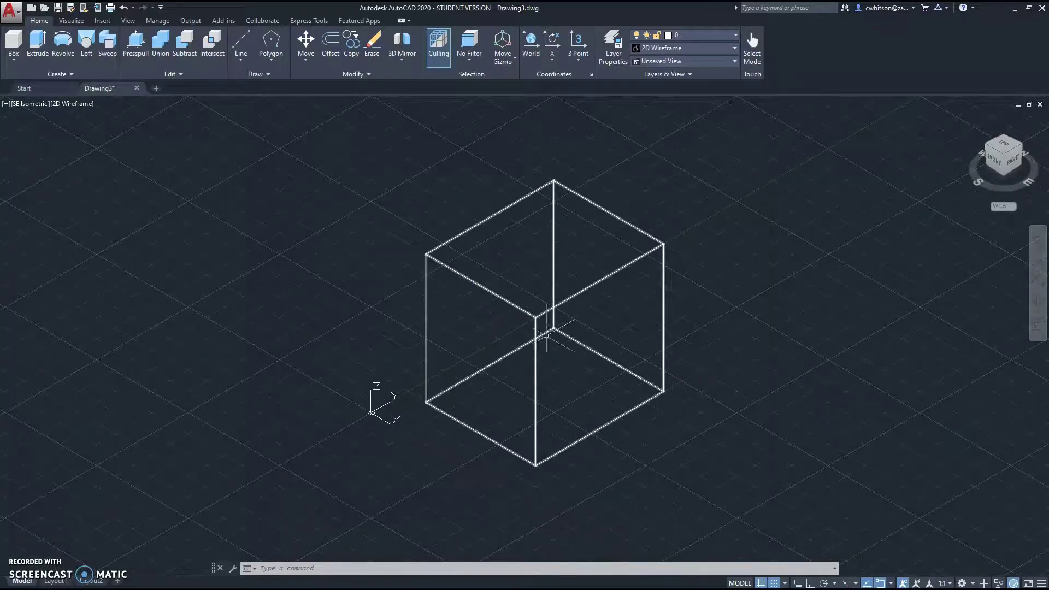
scroll(500, 328, up, 2)
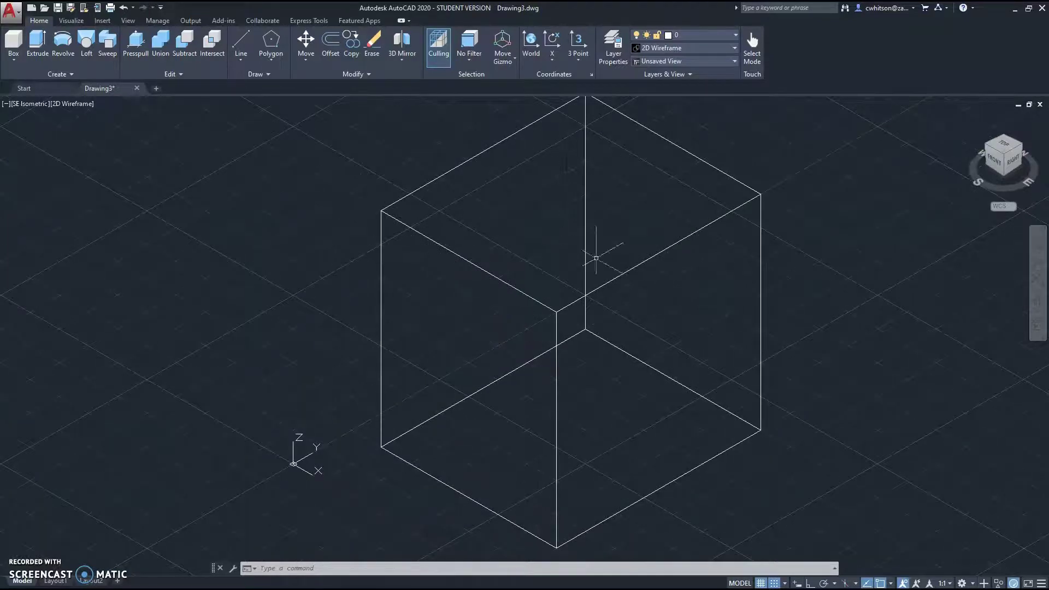
click(734, 48)
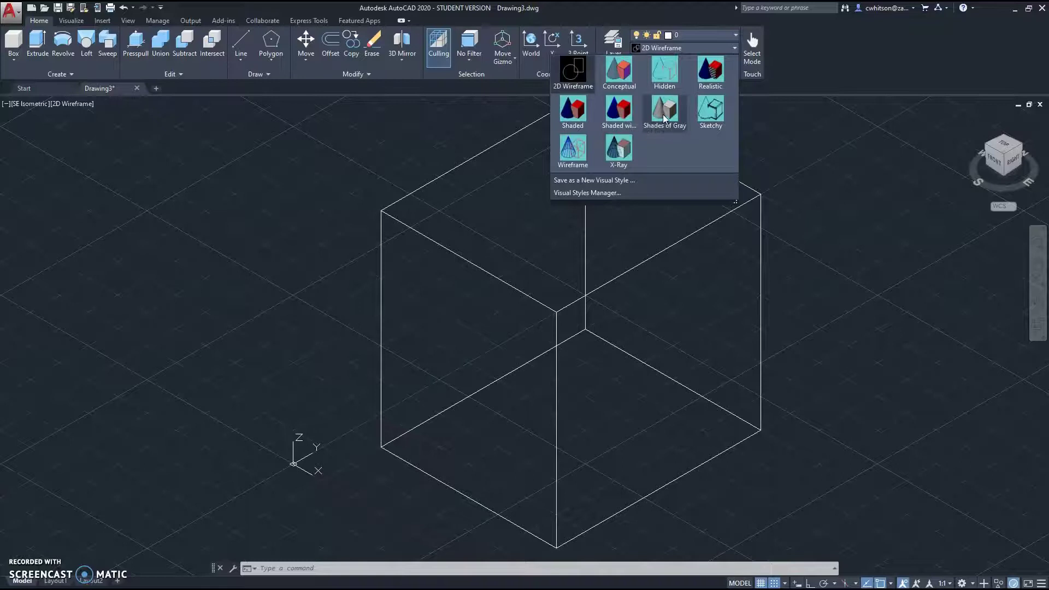
click(664, 118)
scroll(186, 398, down, 2)
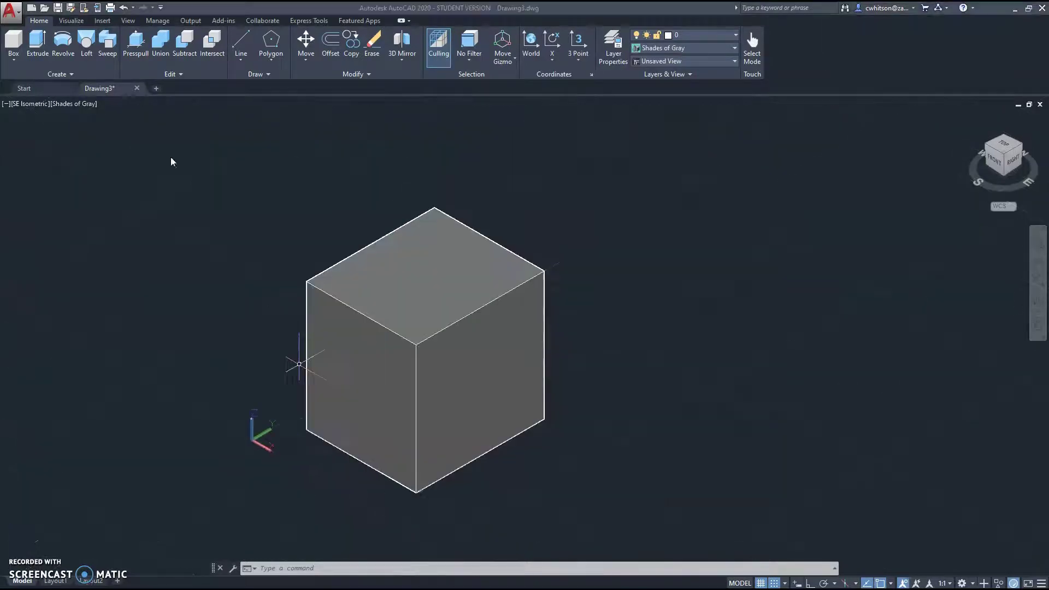
Step: Add a solid cylinder to the right of the cube
click(15, 61)
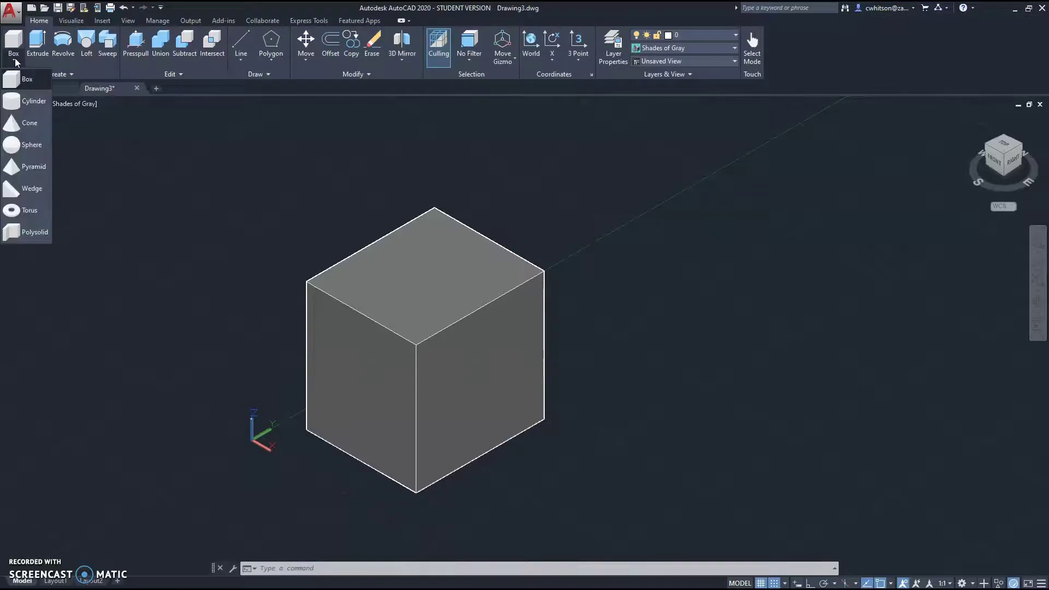
click(30, 101)
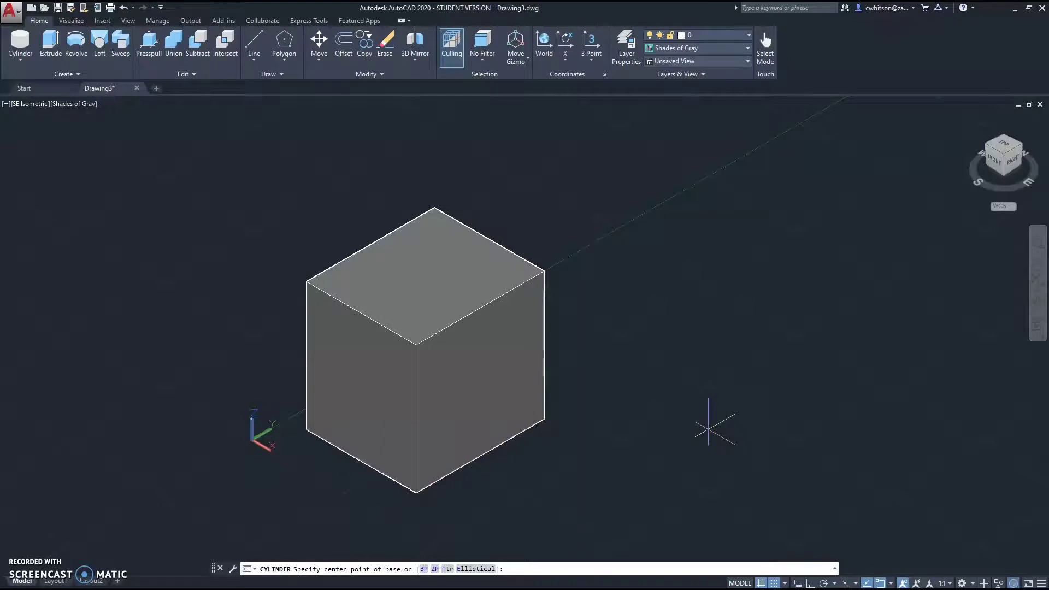
click(709, 429)
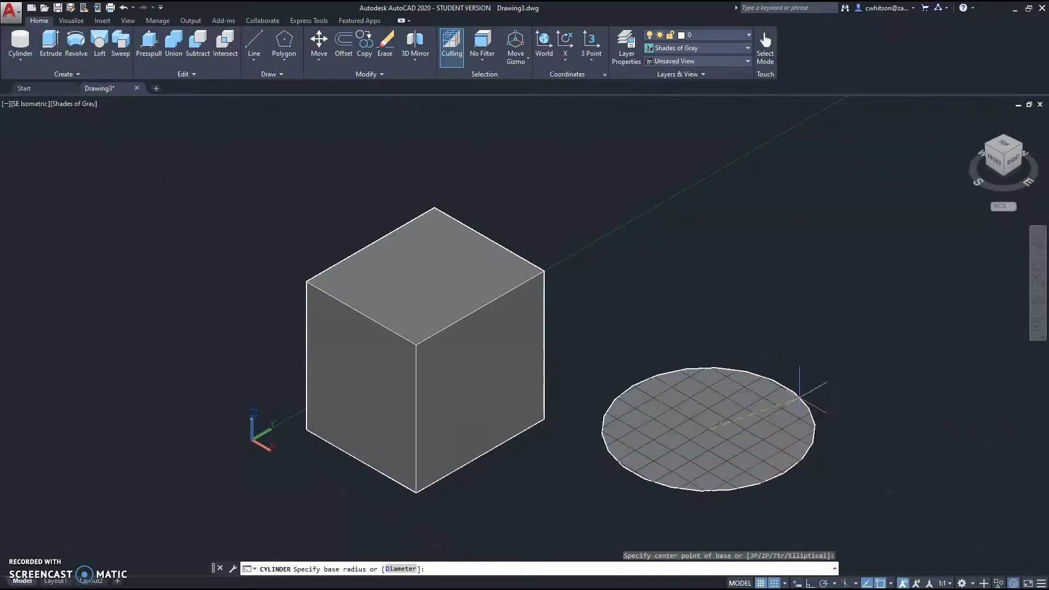
click(800, 398)
click(807, 247)
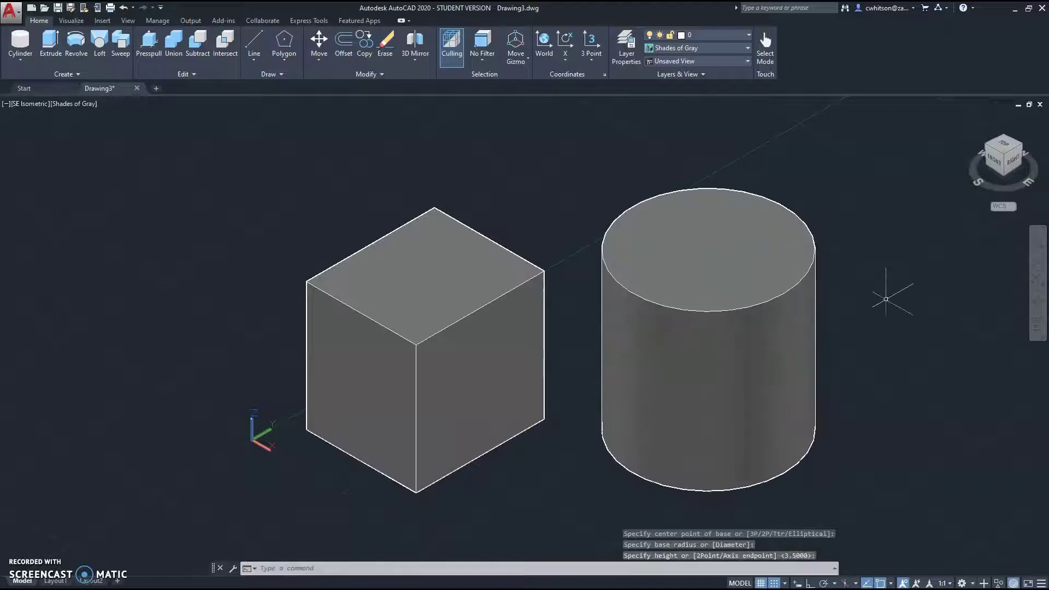
Step: Add a solid cone in front of the cylinder
click(14, 65)
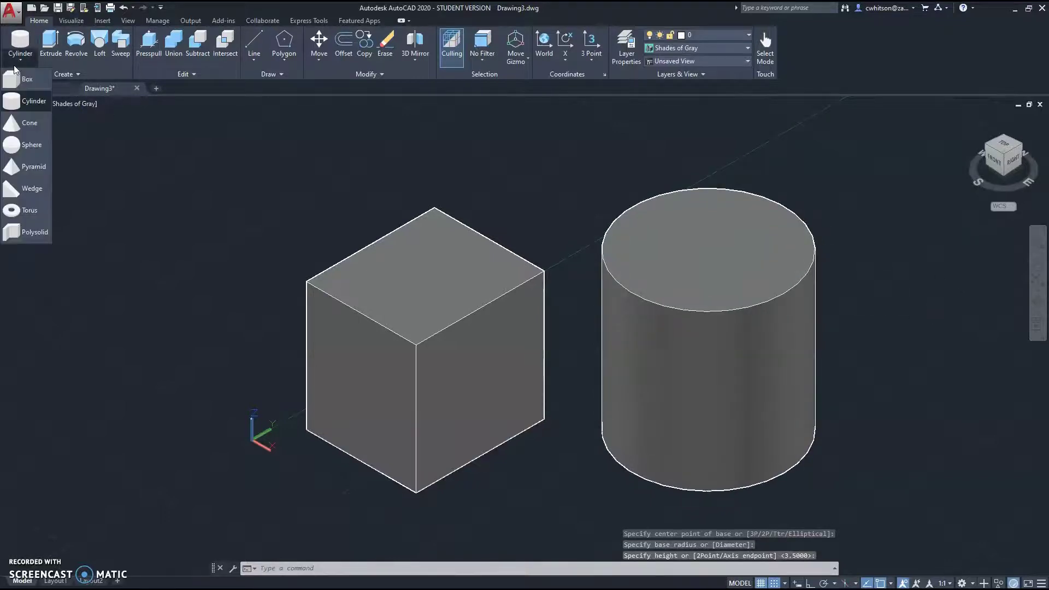
click(31, 124)
scroll(520, 356, down, 4)
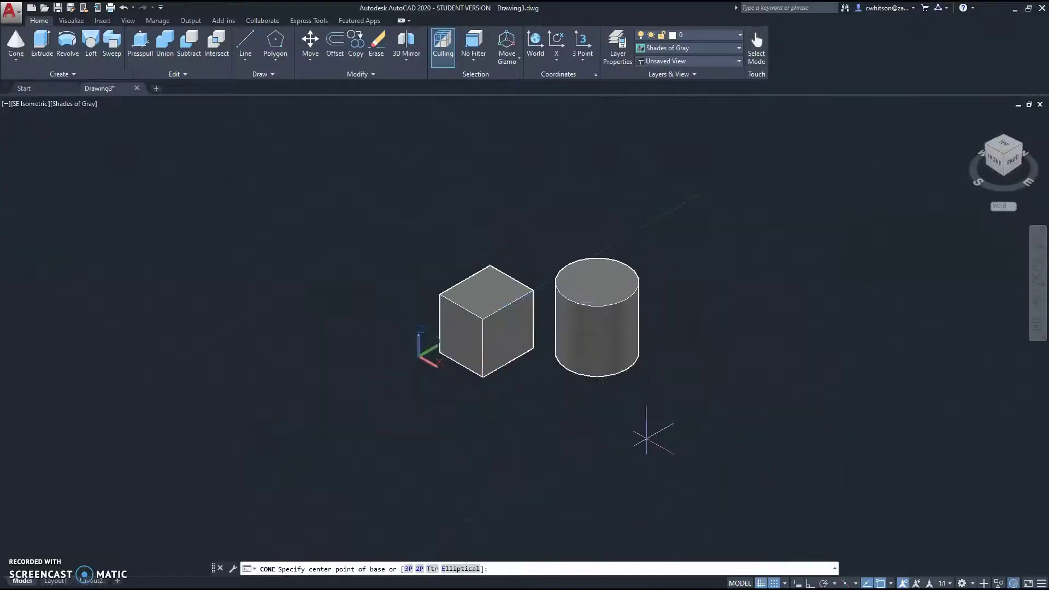
click(668, 427)
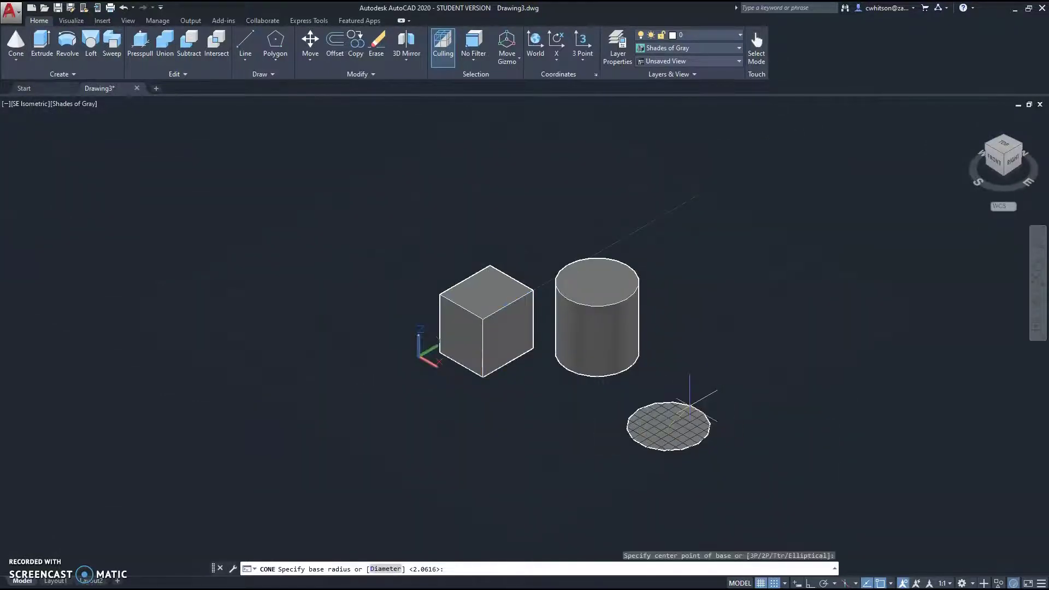
click(708, 419)
click(754, 335)
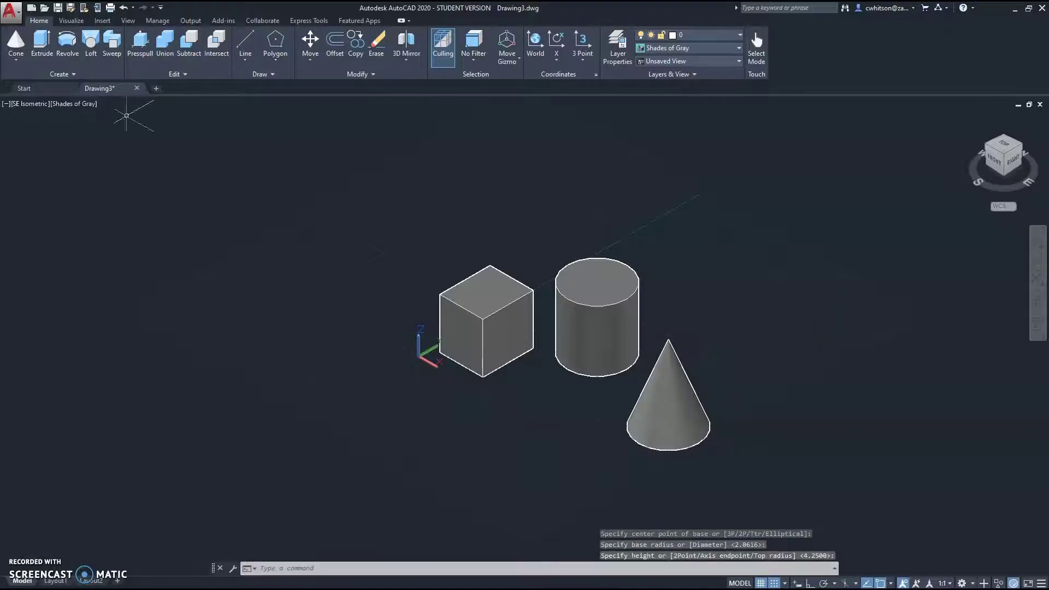
Step: Start a sphere by placing its centre left of the cube
click(15, 64)
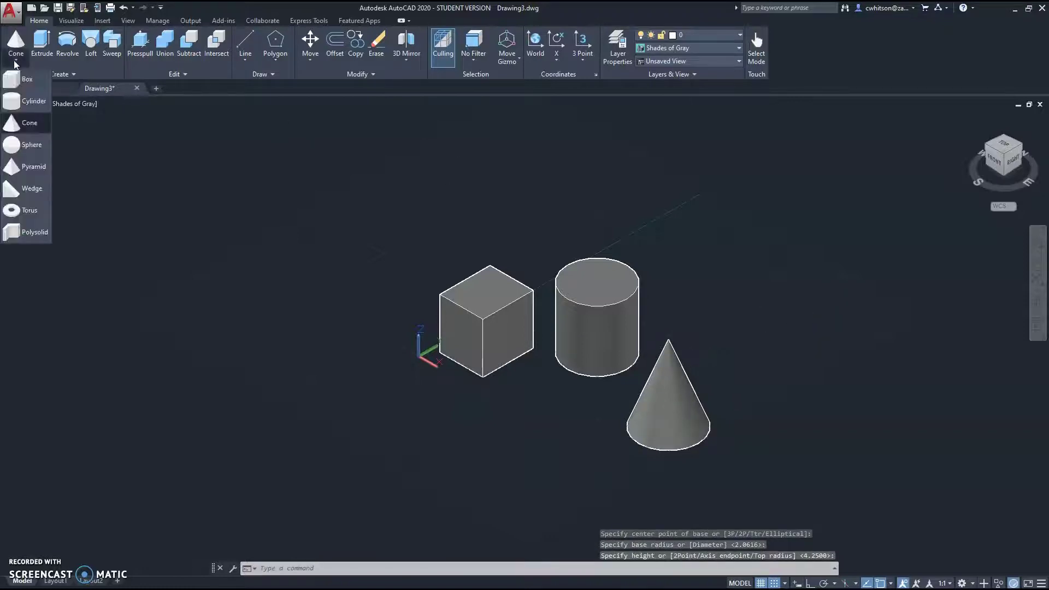
click(27, 147)
click(383, 279)
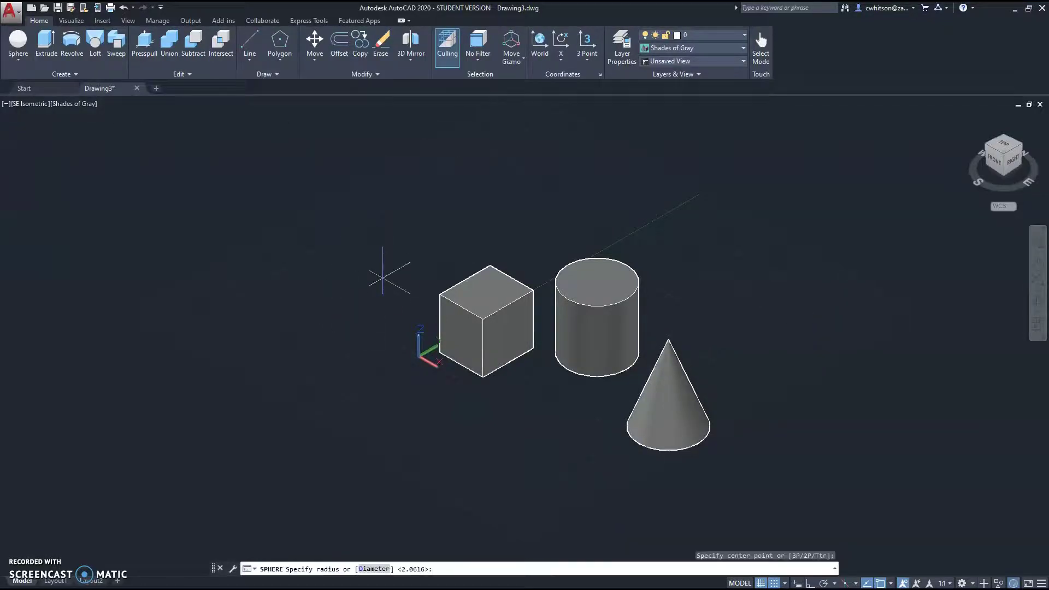
Step: Finish the sphere's radius and check the solids from the front and southwest isometric
click(442, 278)
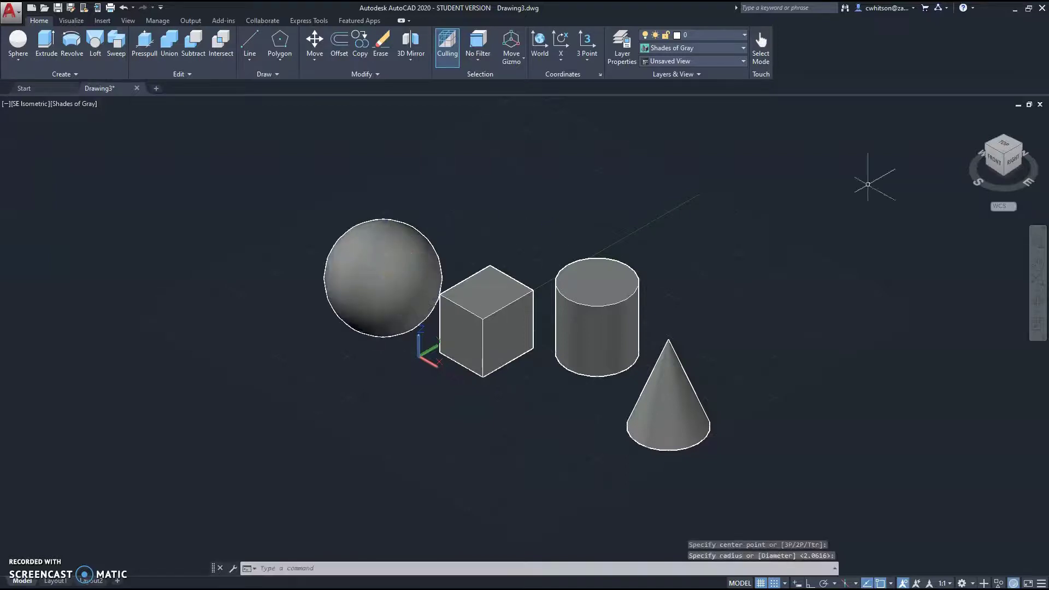
click(994, 165)
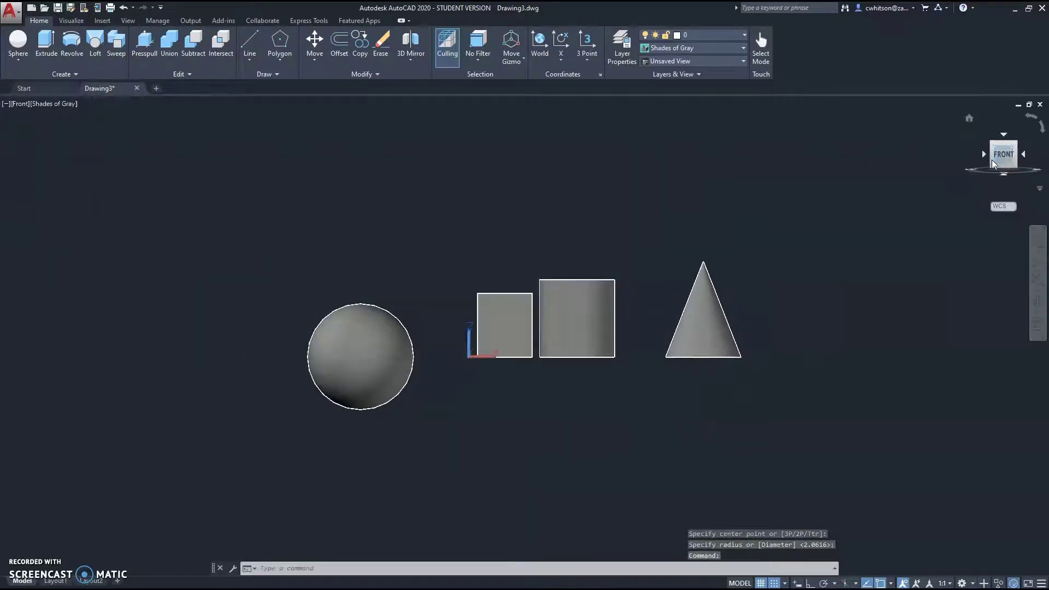
click(994, 146)
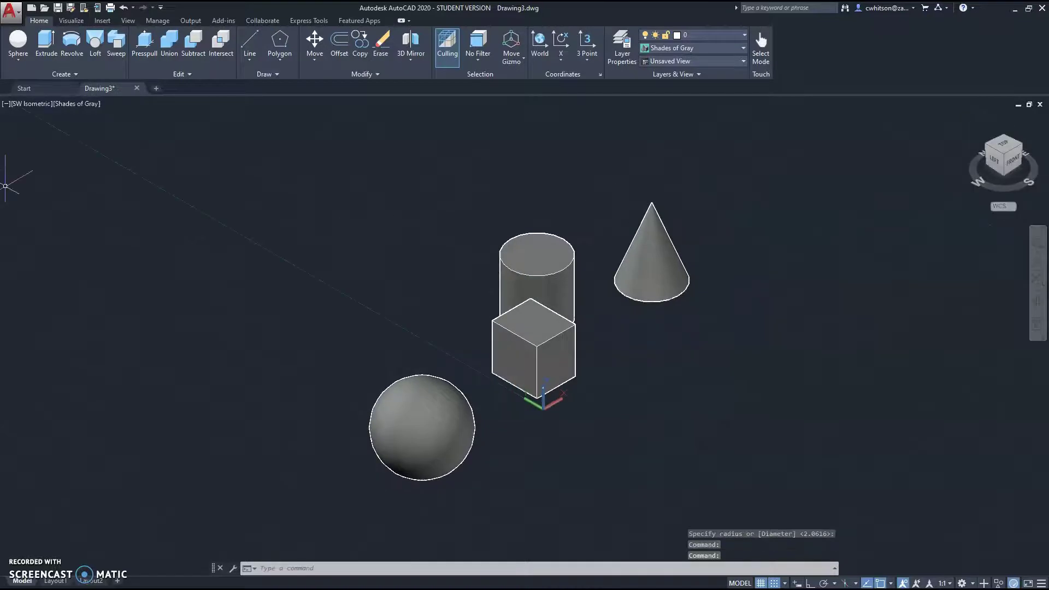
Step: Add a square-based pyramid behind the sphere
click(19, 62)
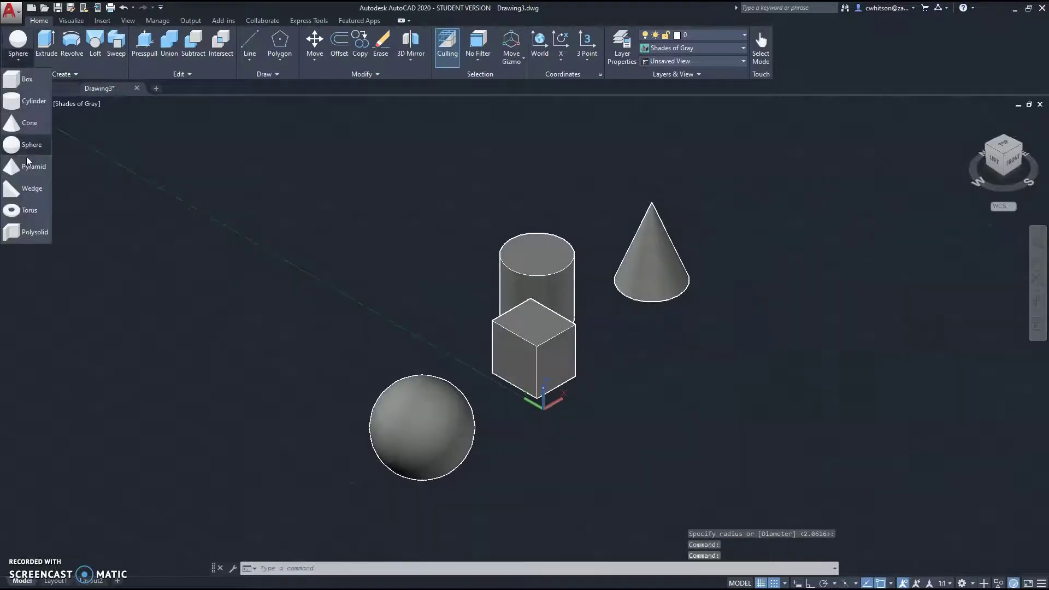
click(33, 168)
click(356, 362)
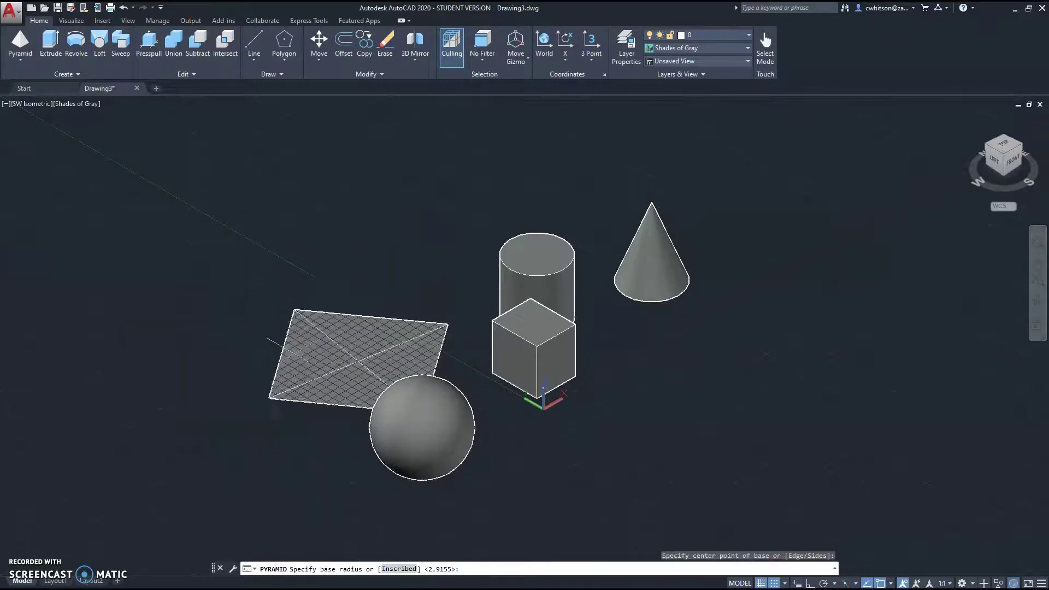
click(320, 339)
click(331, 258)
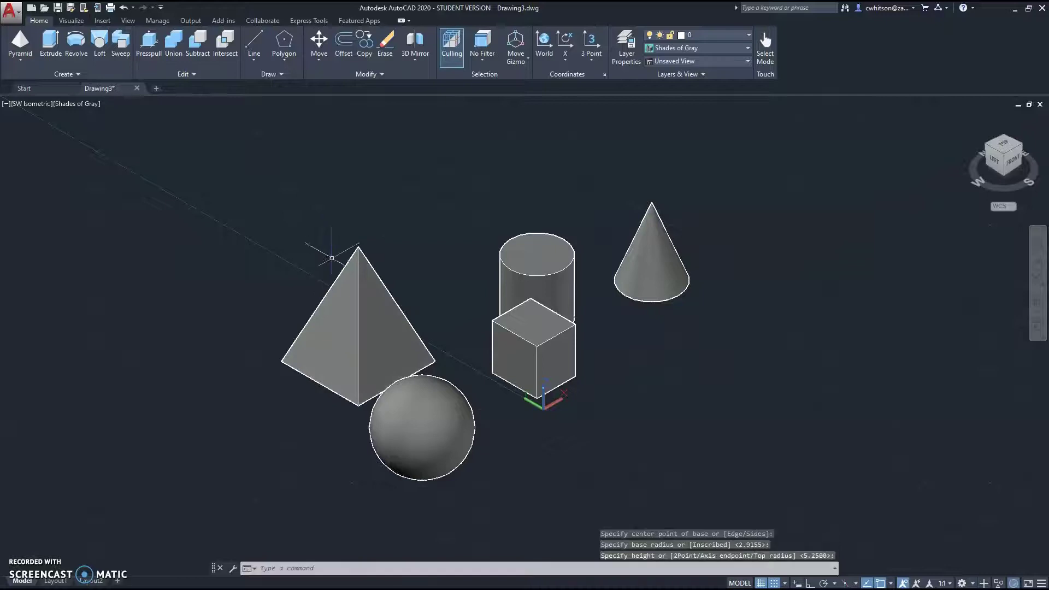
Step: Add a six-sided pyramid below the cube
click(20, 43)
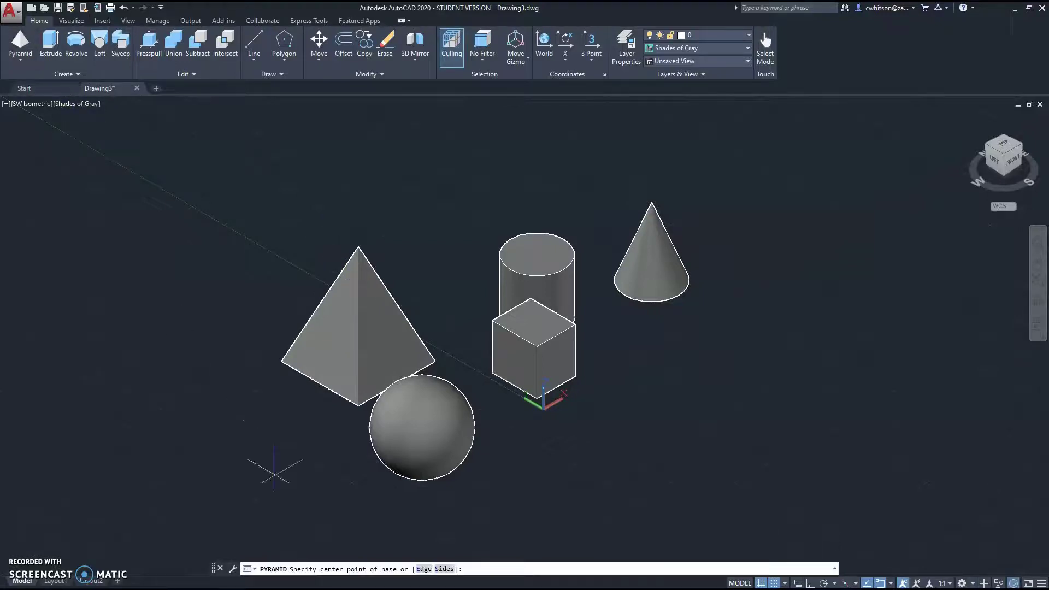
click(445, 570)
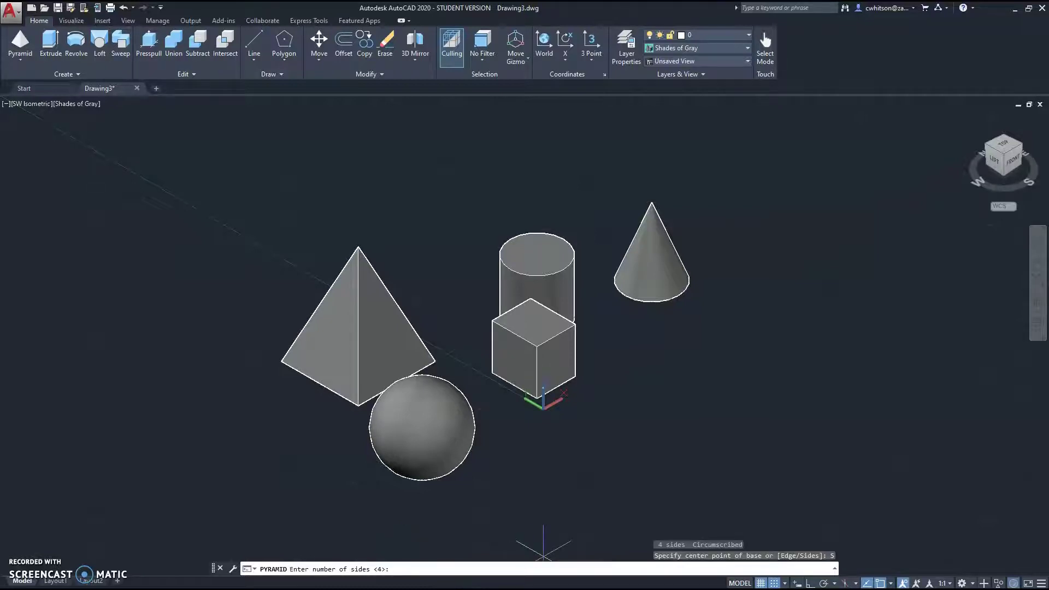
key(Return)
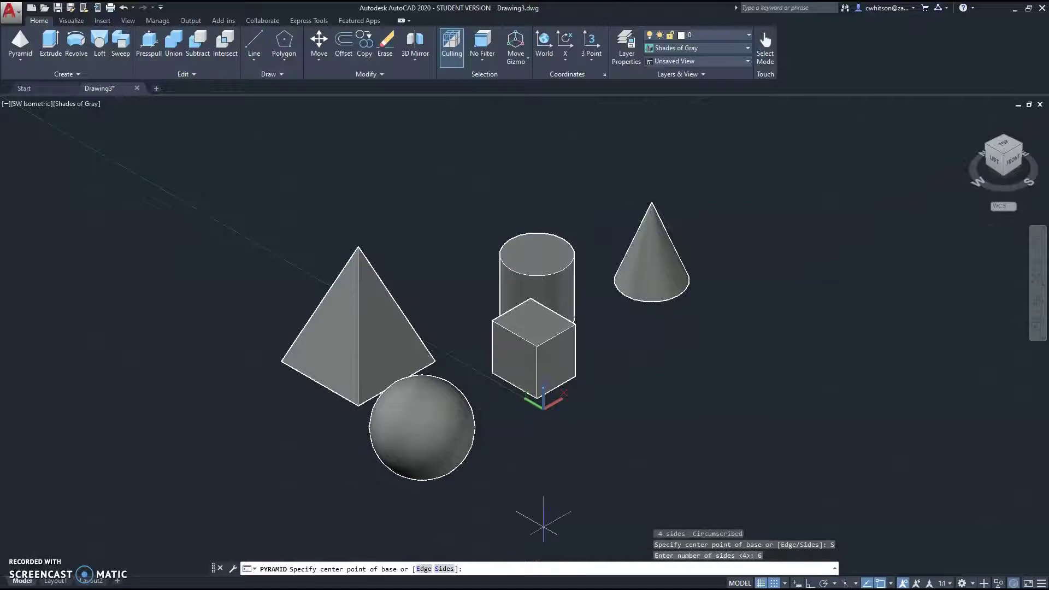
click(160, 451)
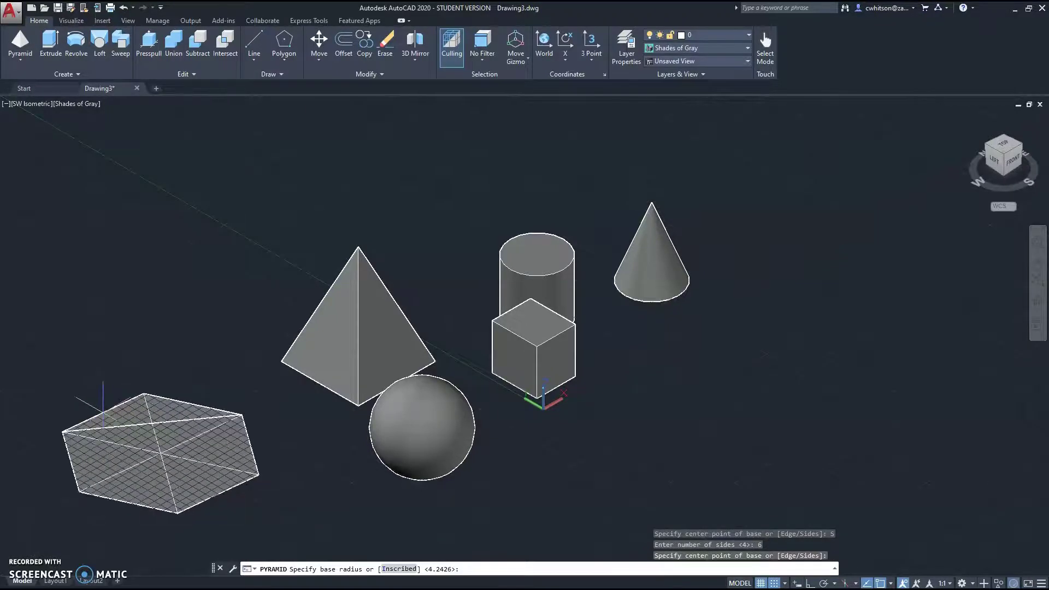
scroll(102, 401, up, 3)
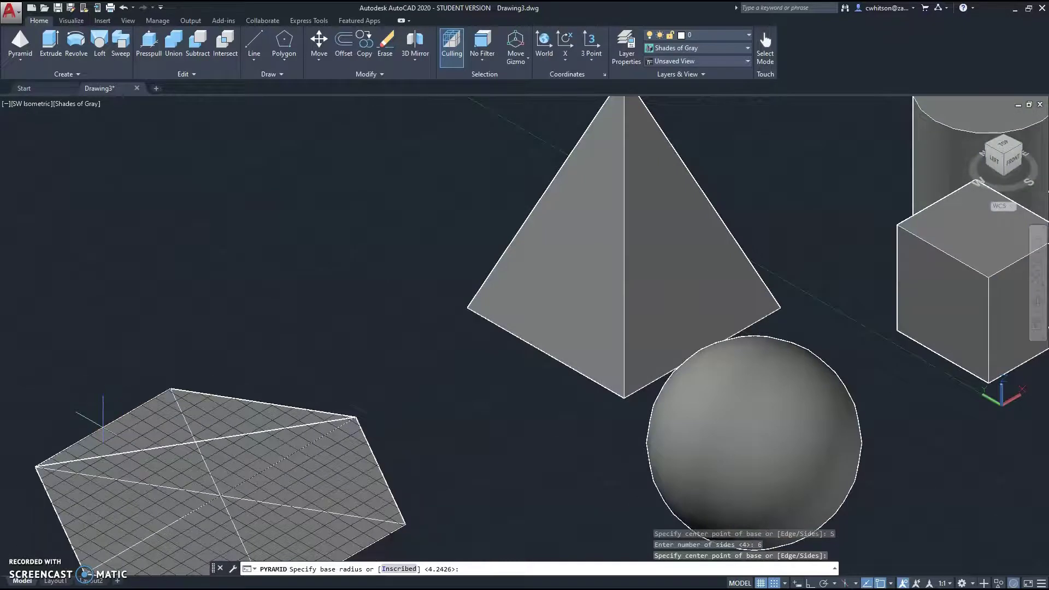
click(103, 426)
click(187, 225)
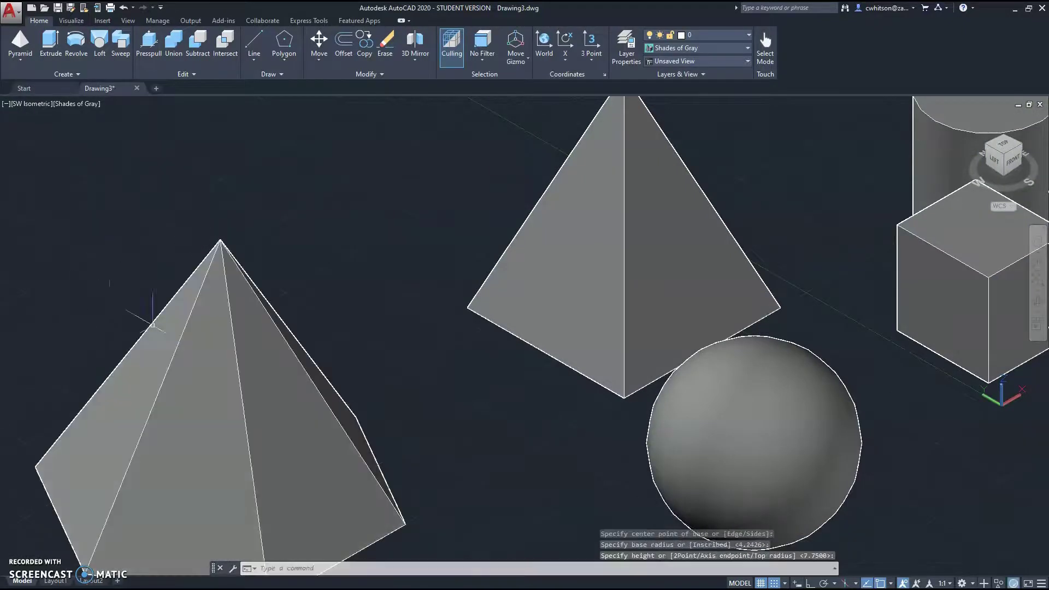
scroll(246, 350, down, 4)
Step: Add a wedge solid at the upper left
click(12, 60)
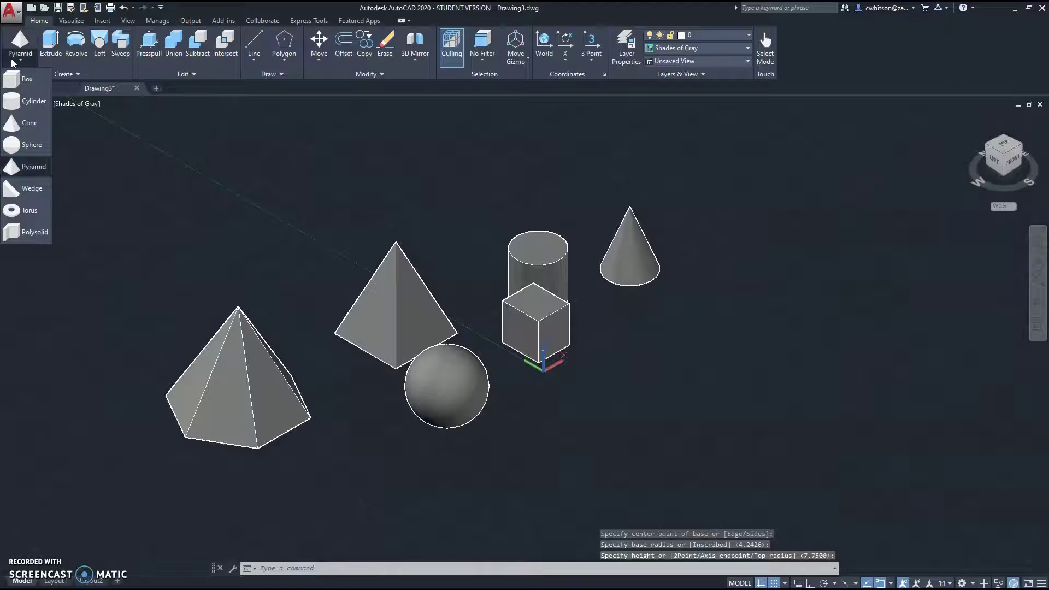
click(31, 189)
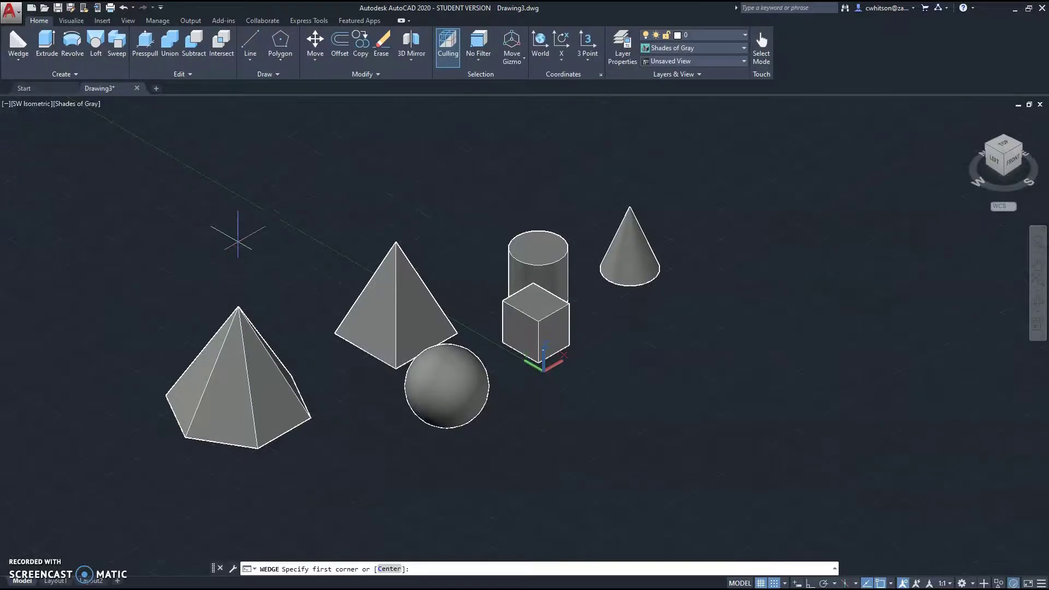
click(238, 241)
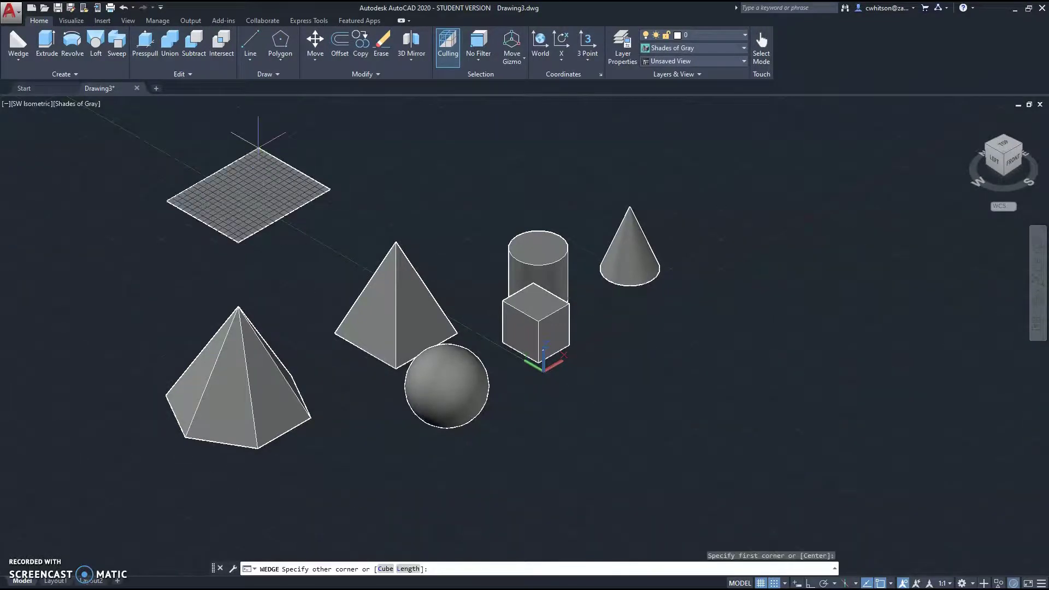
click(258, 148)
middle_drag(213, 117, 211, 205)
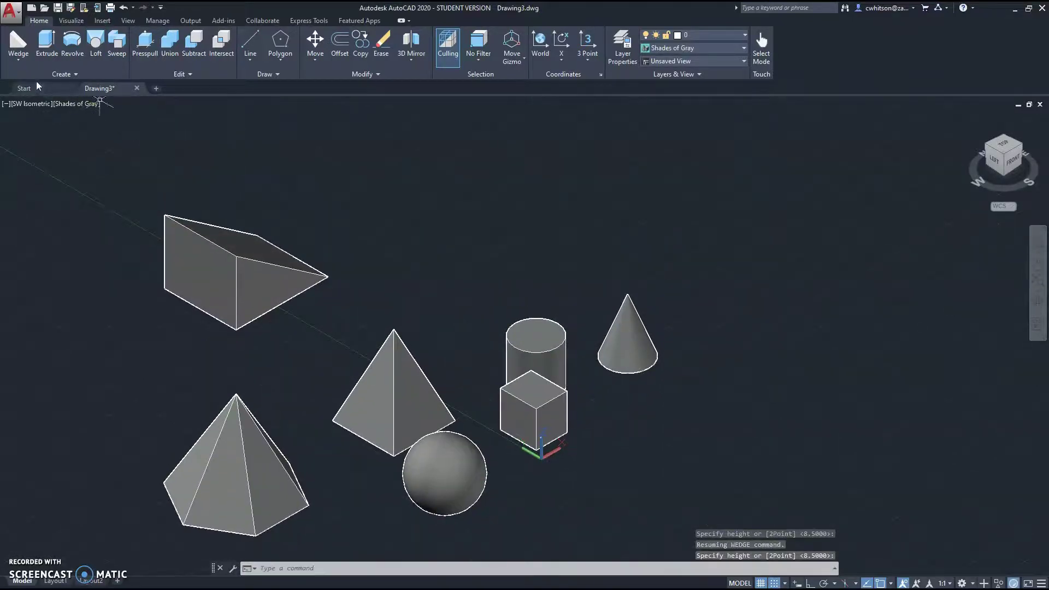
Step: Add a large thin-tubed torus above the other solids
click(20, 59)
click(25, 232)
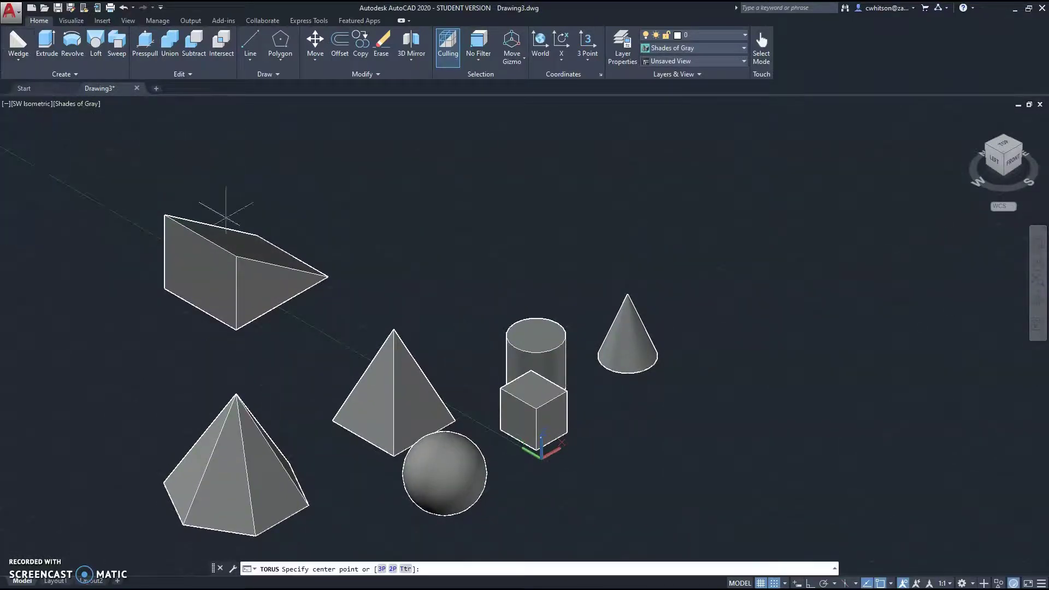
click(475, 220)
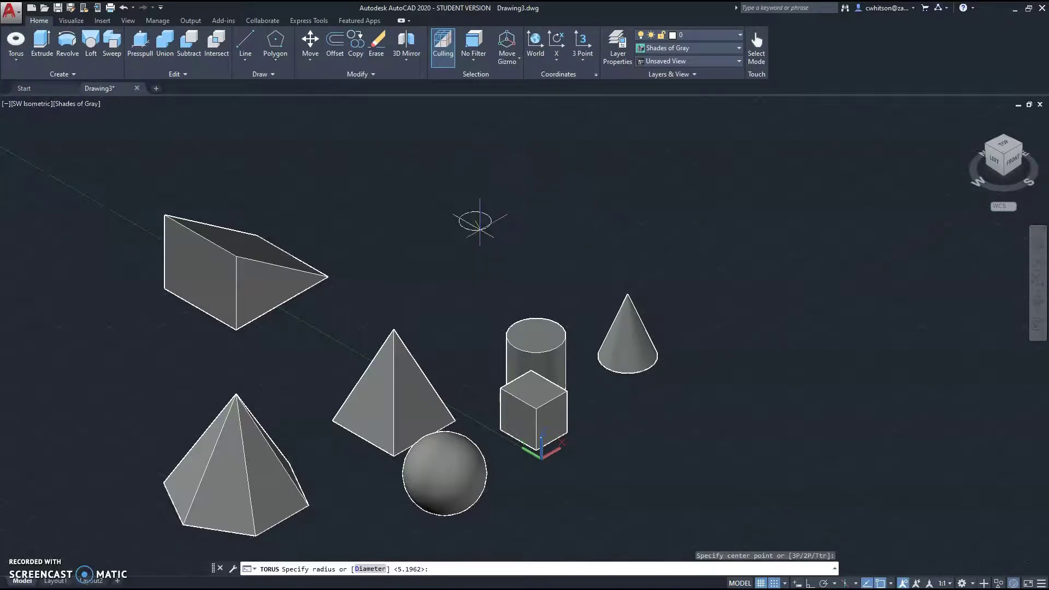
click(562, 164)
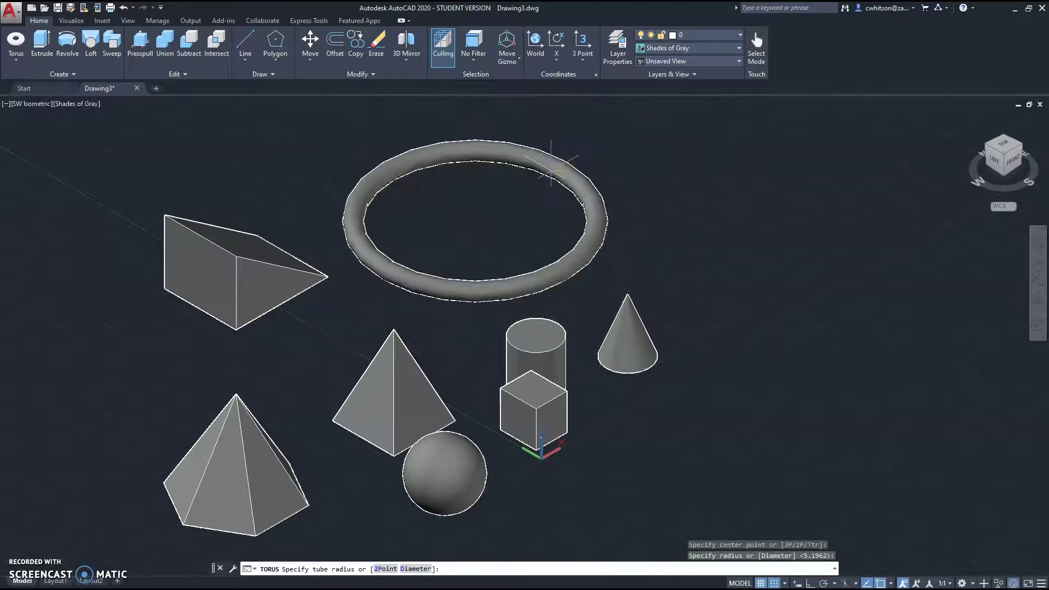
click(546, 164)
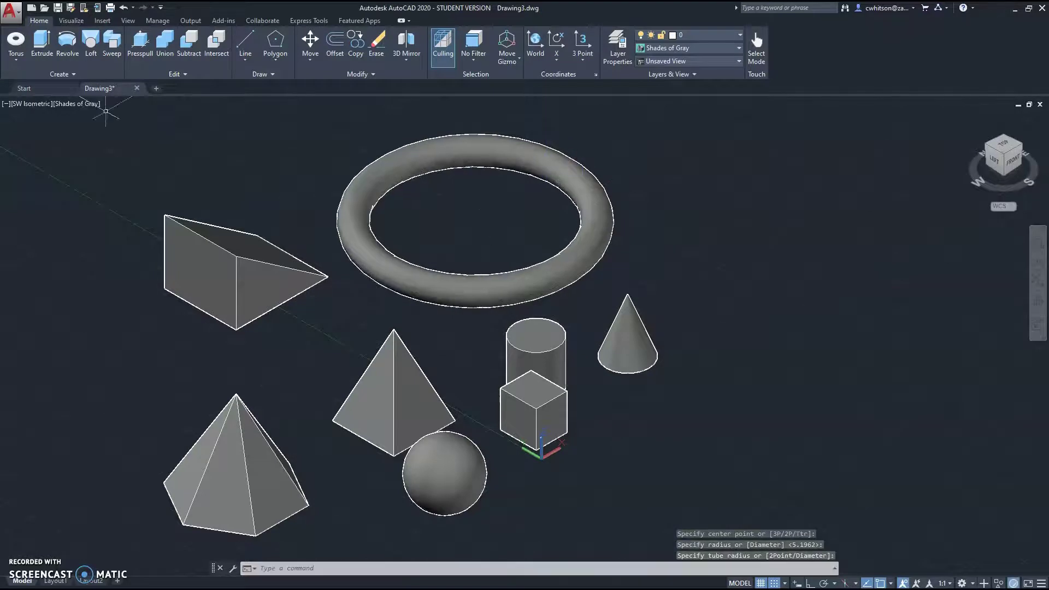
click(16, 59)
Step: Draw a three-segment zigzag polysolid wall at the upper right
click(35, 233)
scroll(516, 303, down, 2)
middle_drag(490, 252, 386, 271)
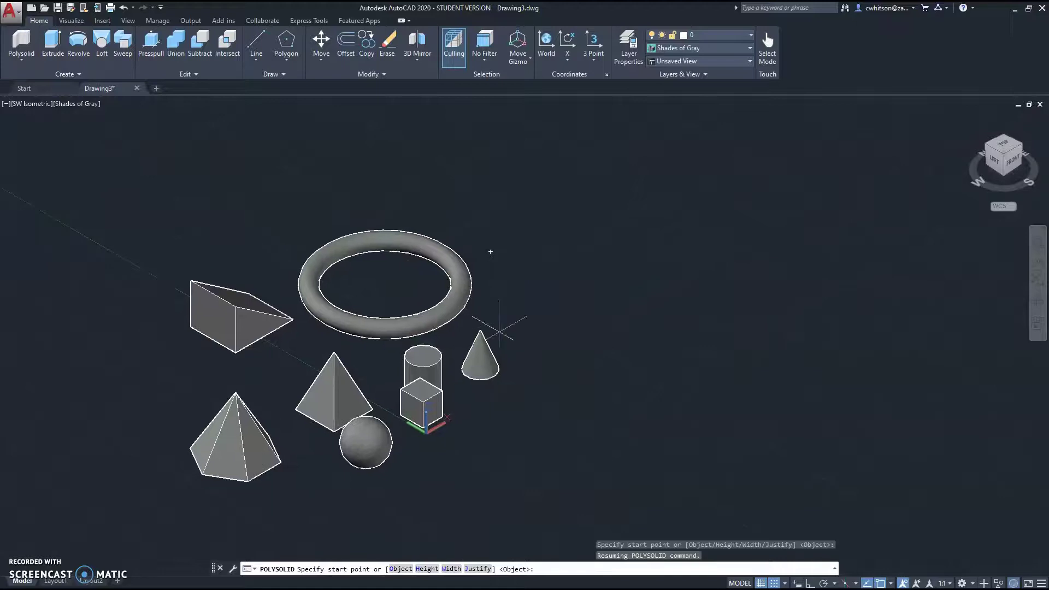
scroll(556, 317, up, 3)
click(524, 315)
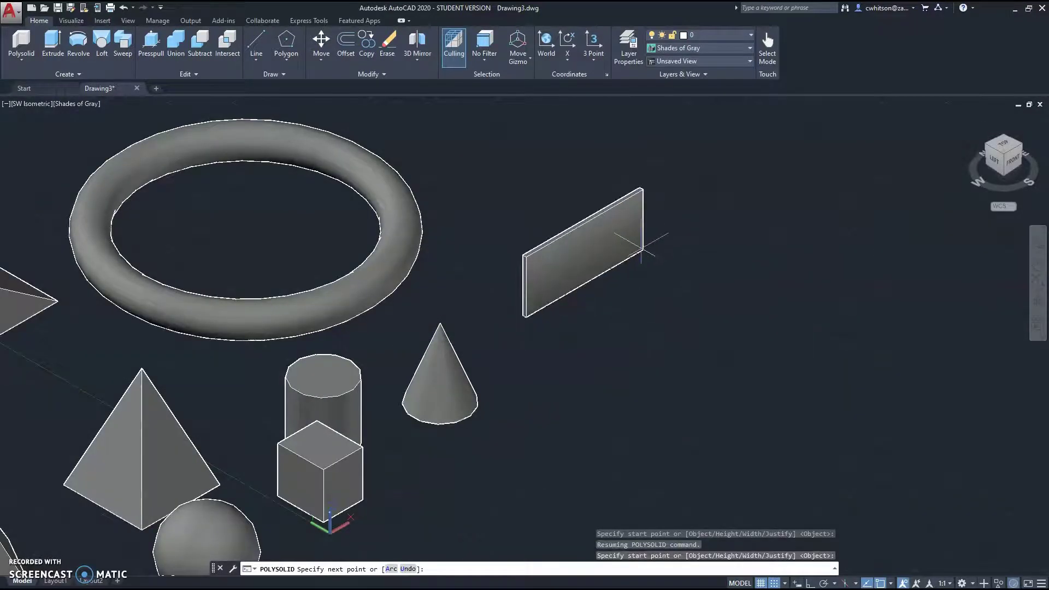
click(644, 250)
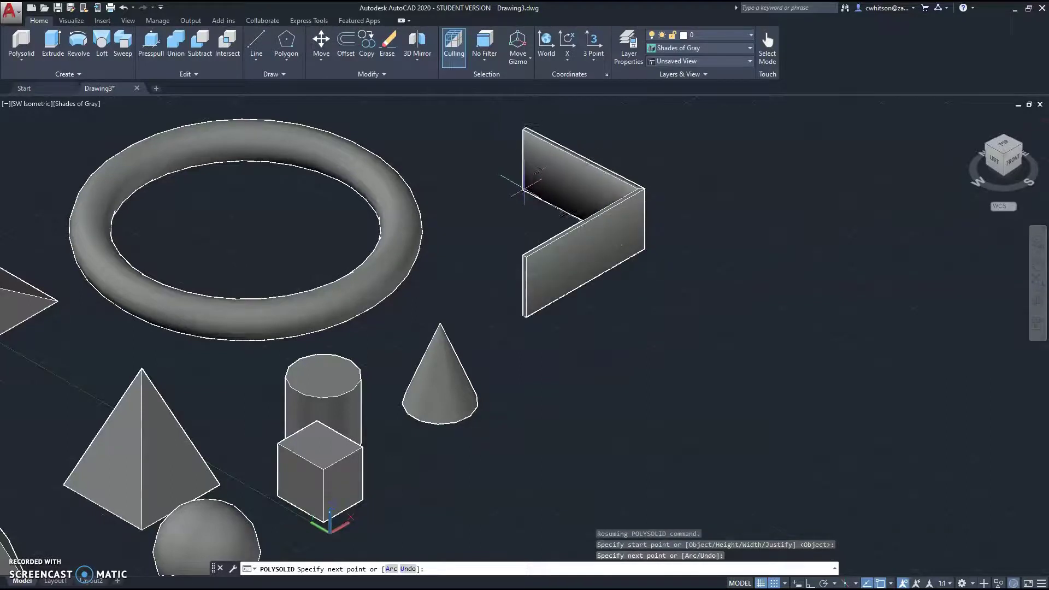
click(523, 189)
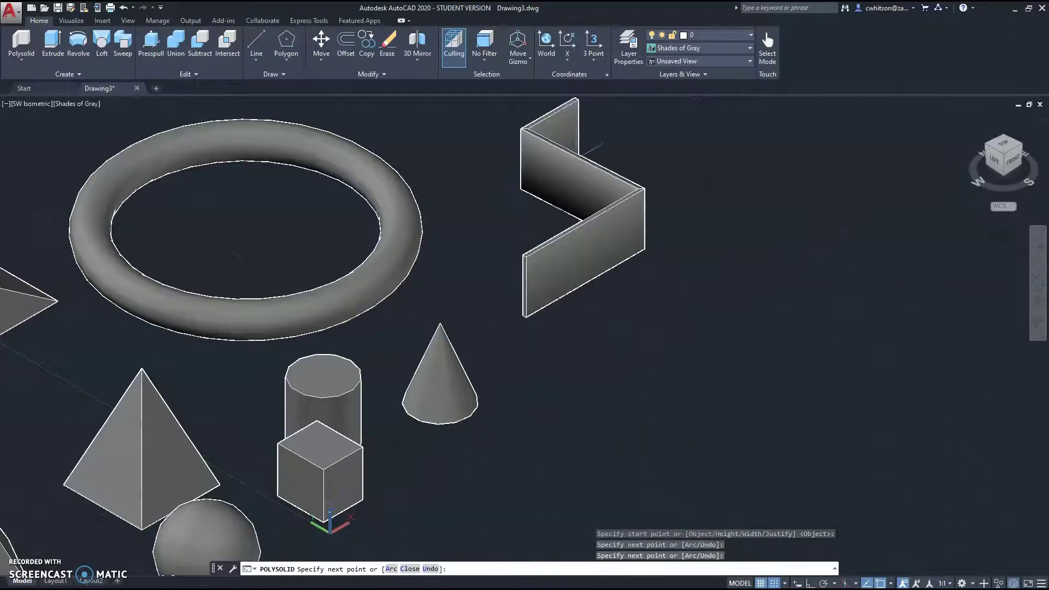
click(628, 139)
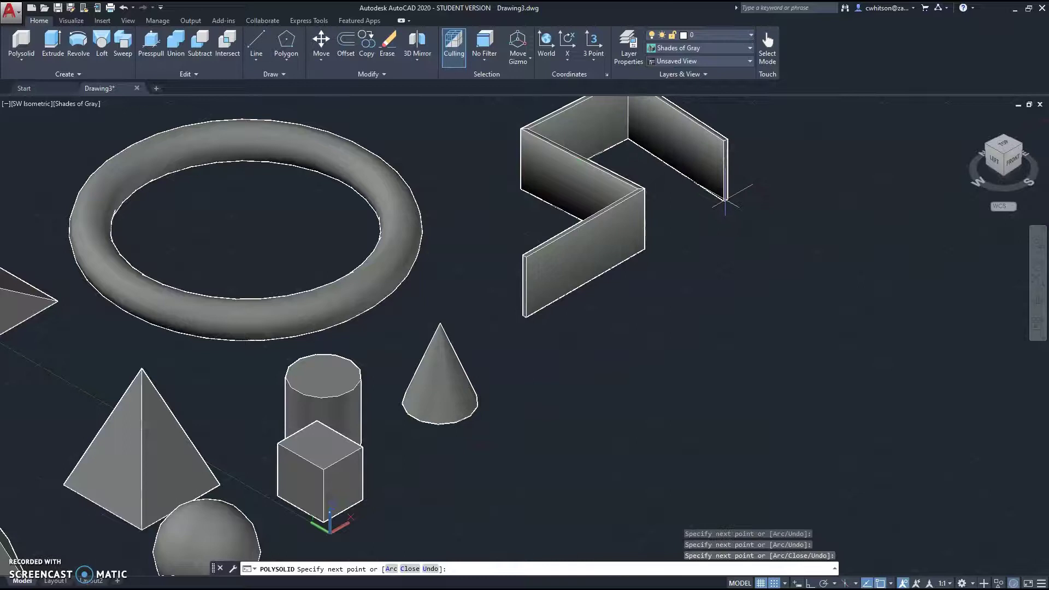
key(Return)
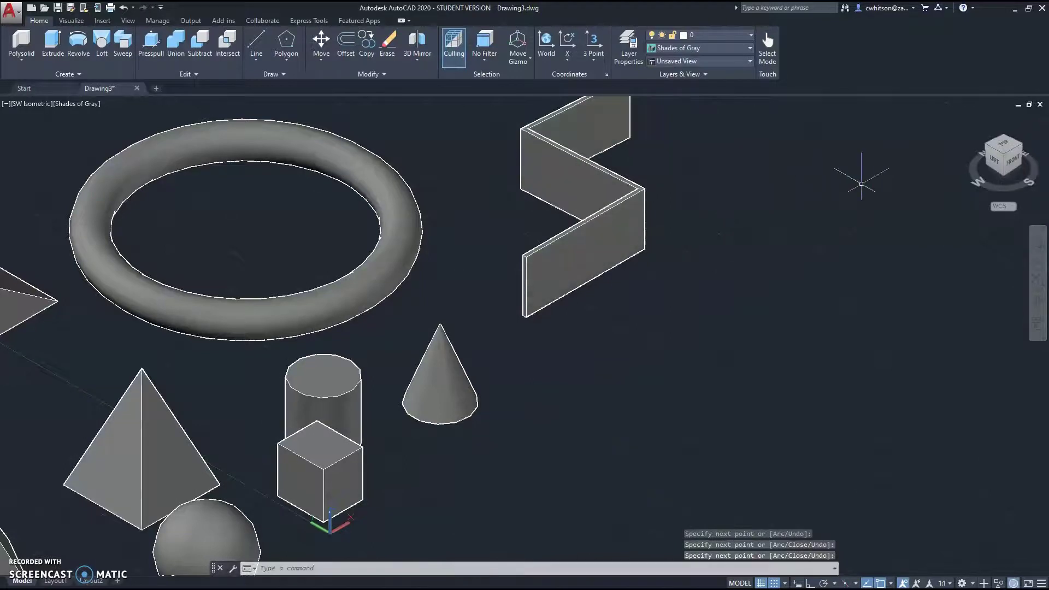
Step: Pan to frame all nine solids in the view
scroll(831, 211, down, 3)
scroll(672, 297, up, 1)
middle_drag(336, 458, 454, 290)
middle_drag(553, 347, 552, 423)
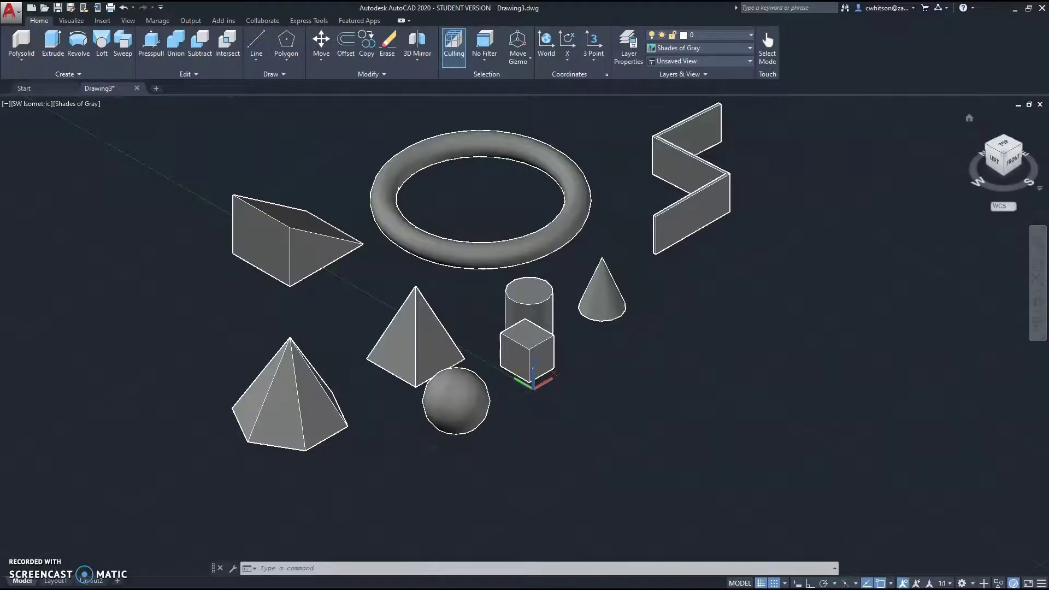
click(1029, 165)
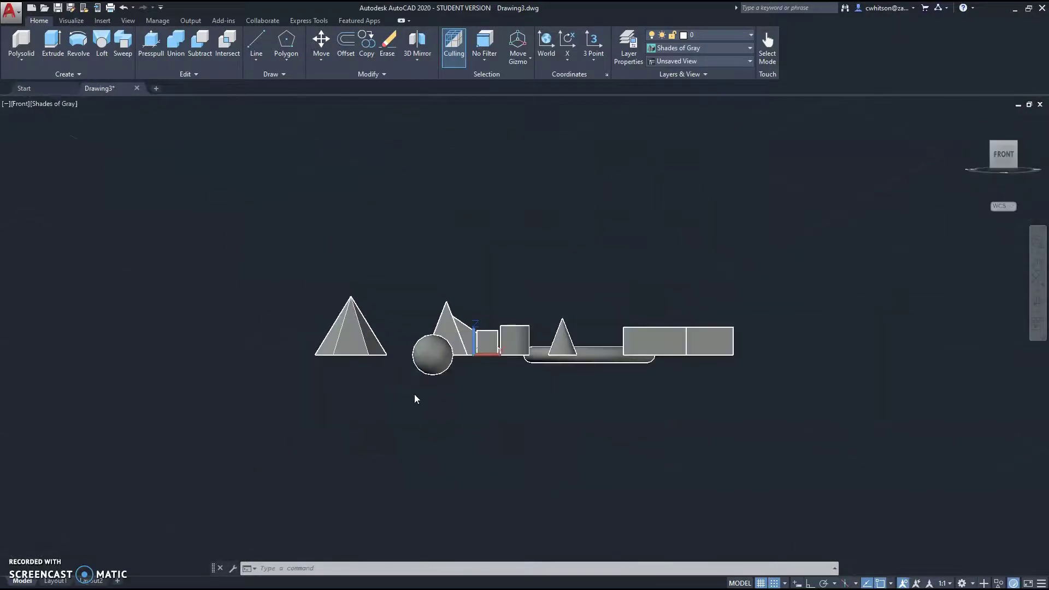
scroll(575, 342, down, 2)
scroll(618, 305, up, 8)
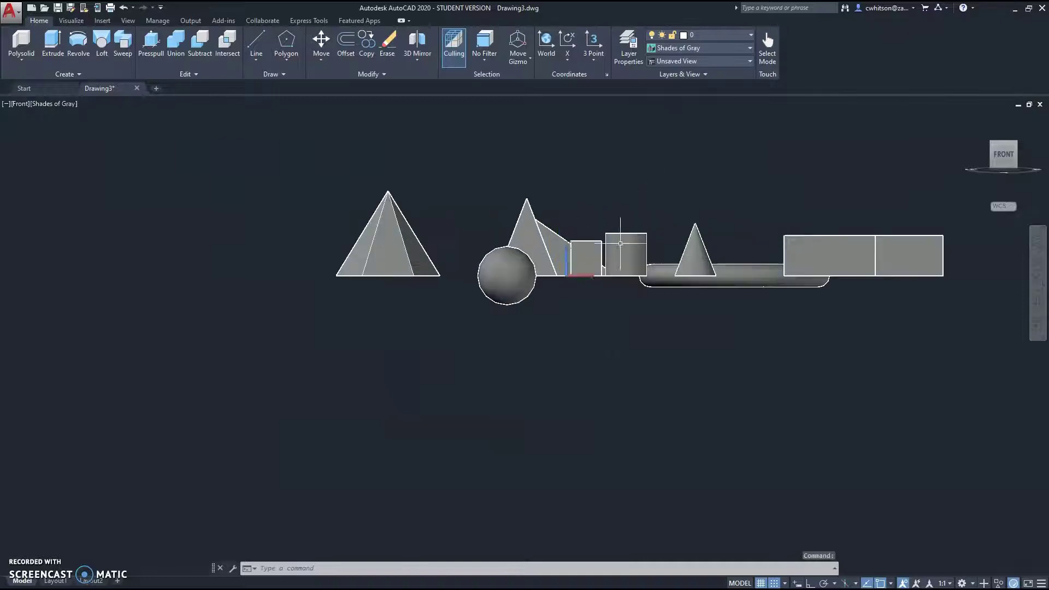
scroll(653, 246, up, 5)
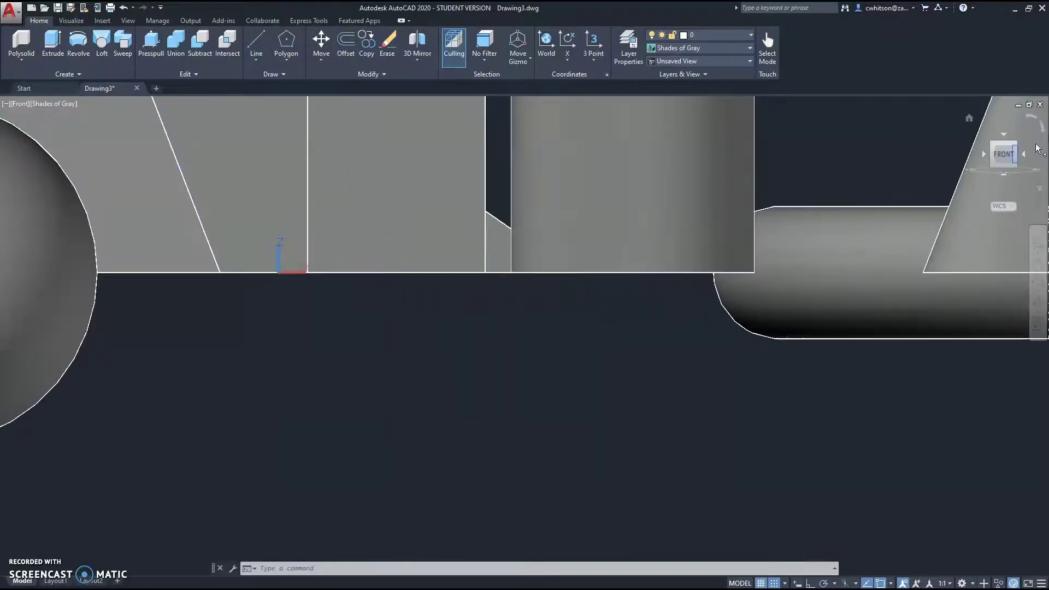
click(994, 148)
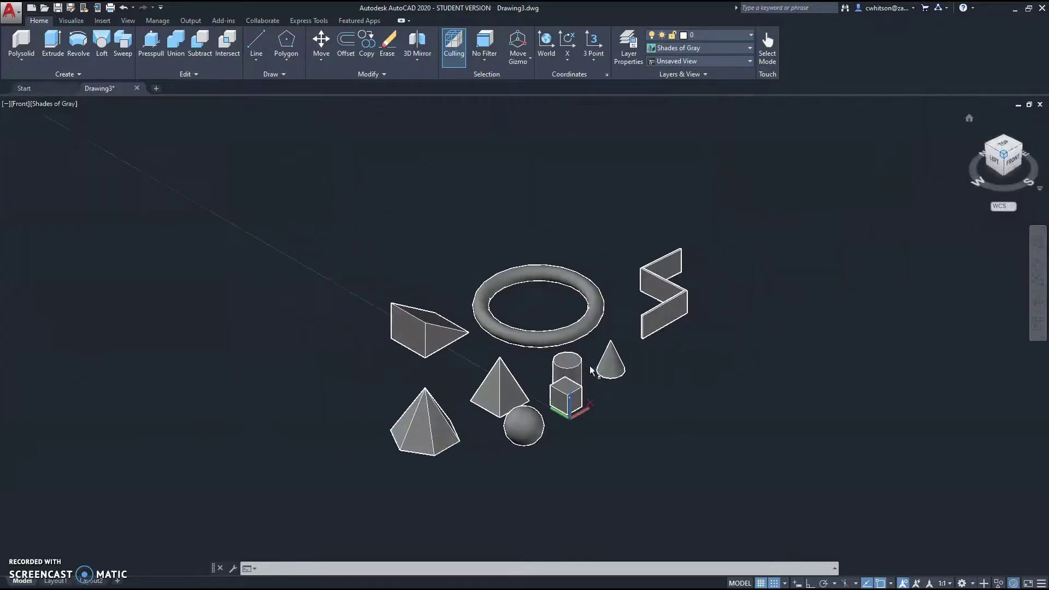
scroll(605, 427, up, 5)
scroll(605, 427, up, 5)
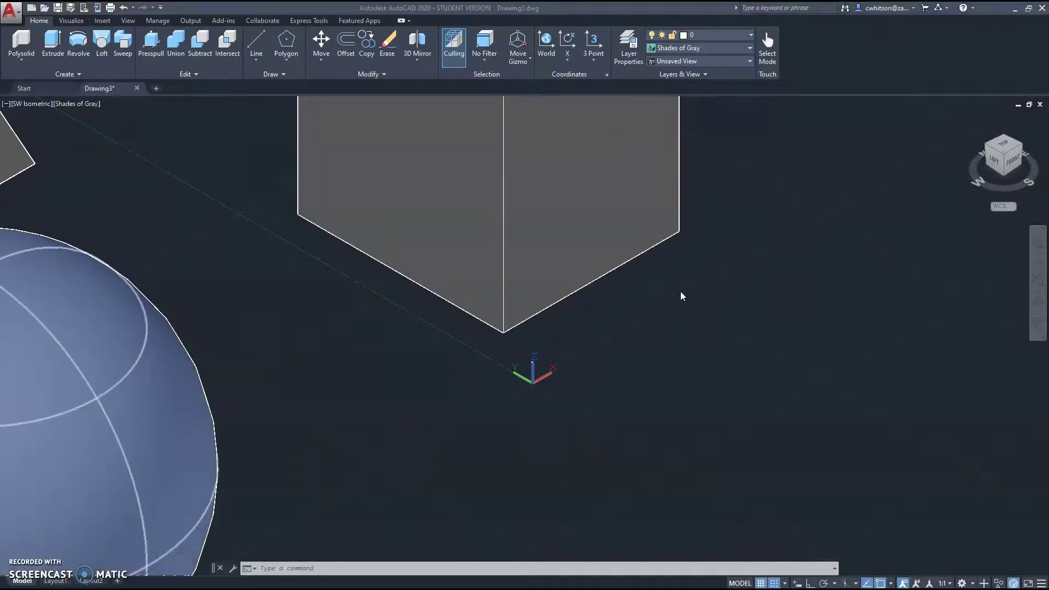
scroll(682, 298, down, 3)
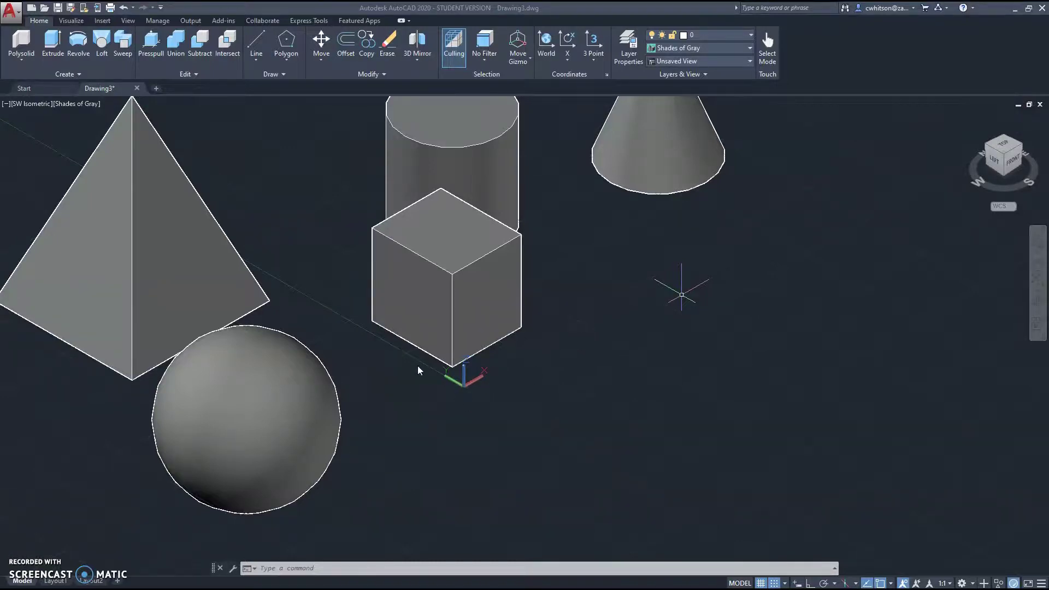
Step: Place a small box standing on the cylinder's top face
click(22, 61)
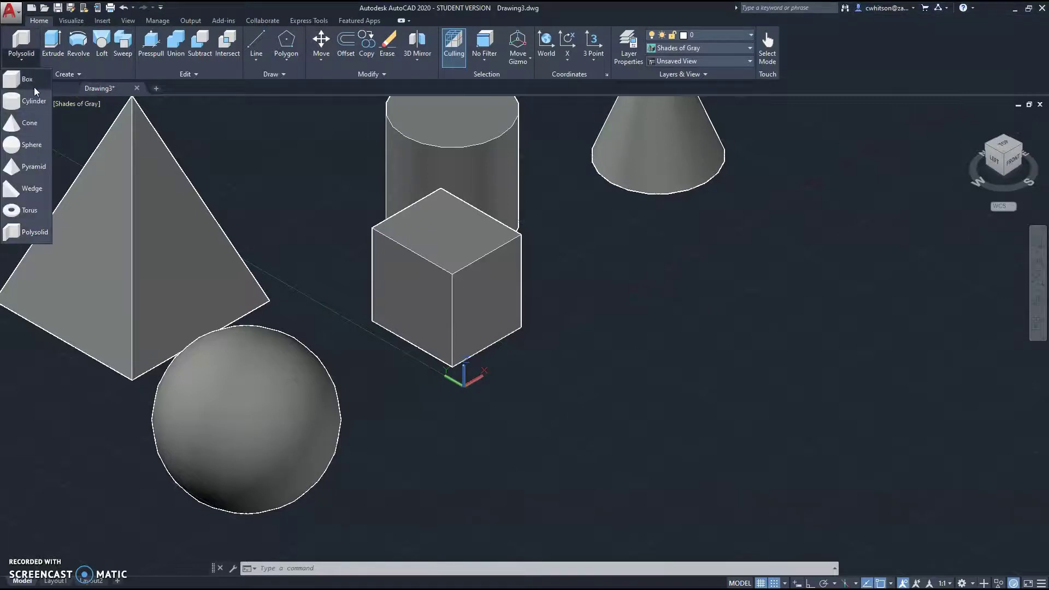
click(33, 86)
scroll(340, 239, down, 3)
scroll(386, 280, down, 3)
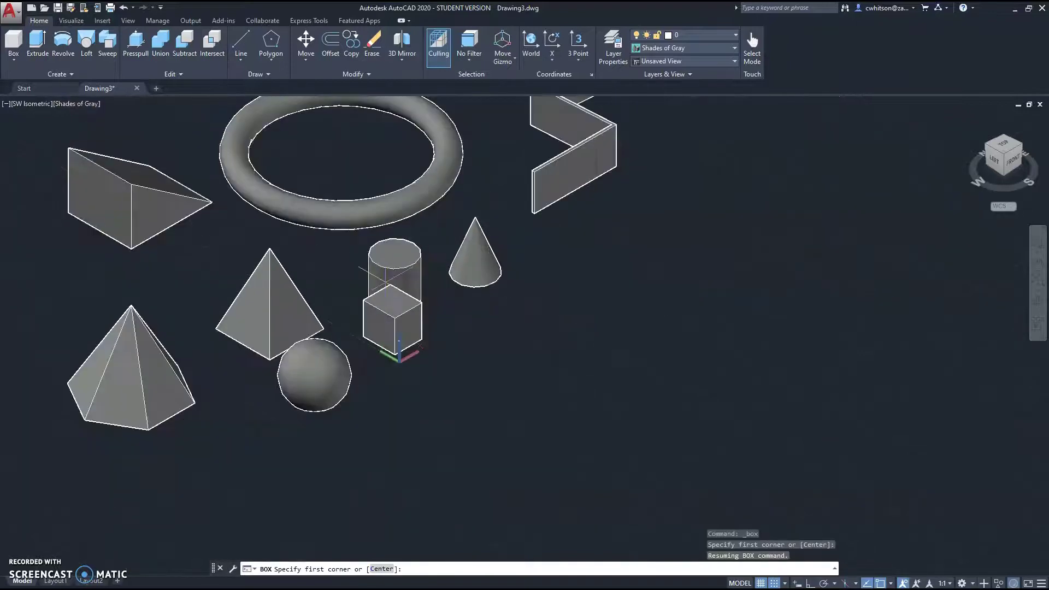
scroll(341, 270, up, 3)
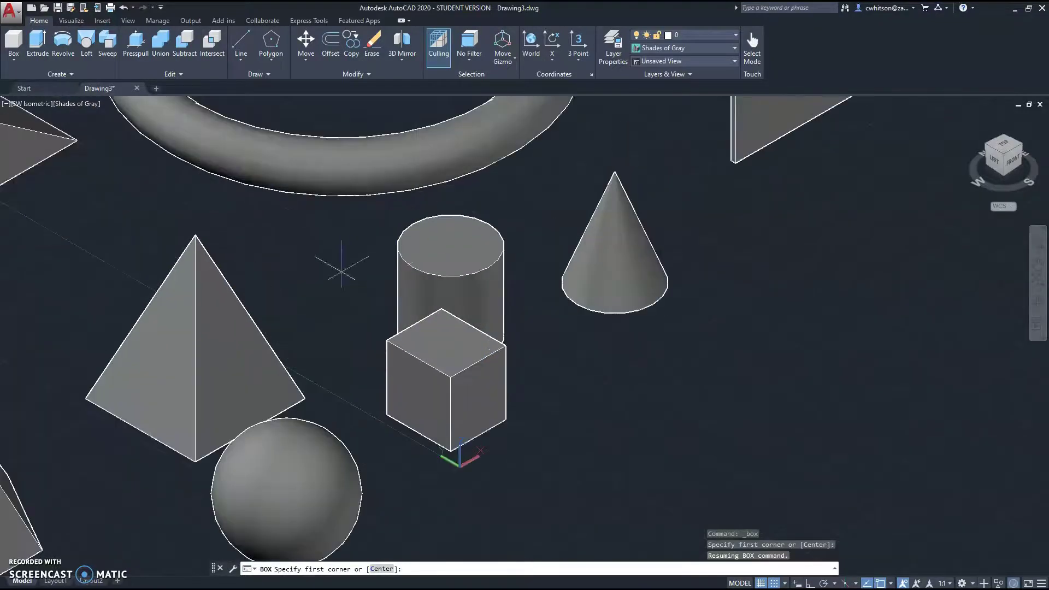
scroll(412, 268, up, 3)
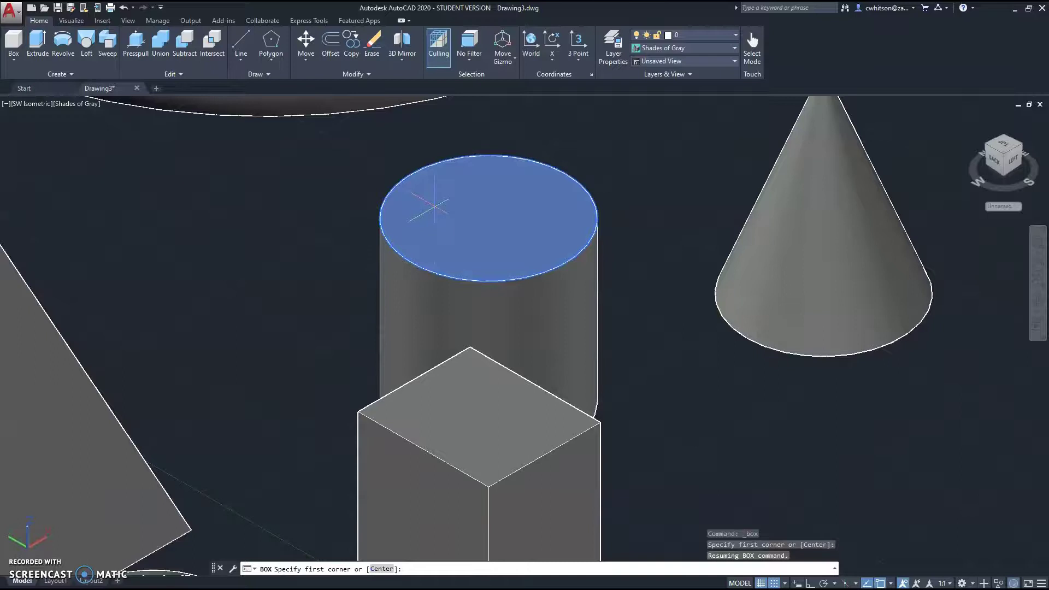
click(435, 206)
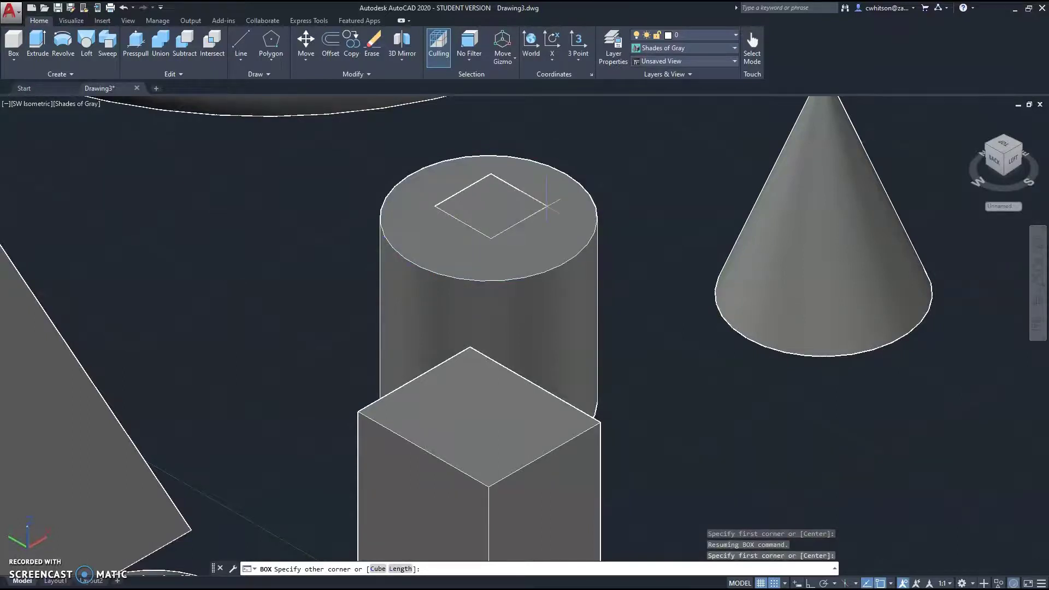
click(547, 207)
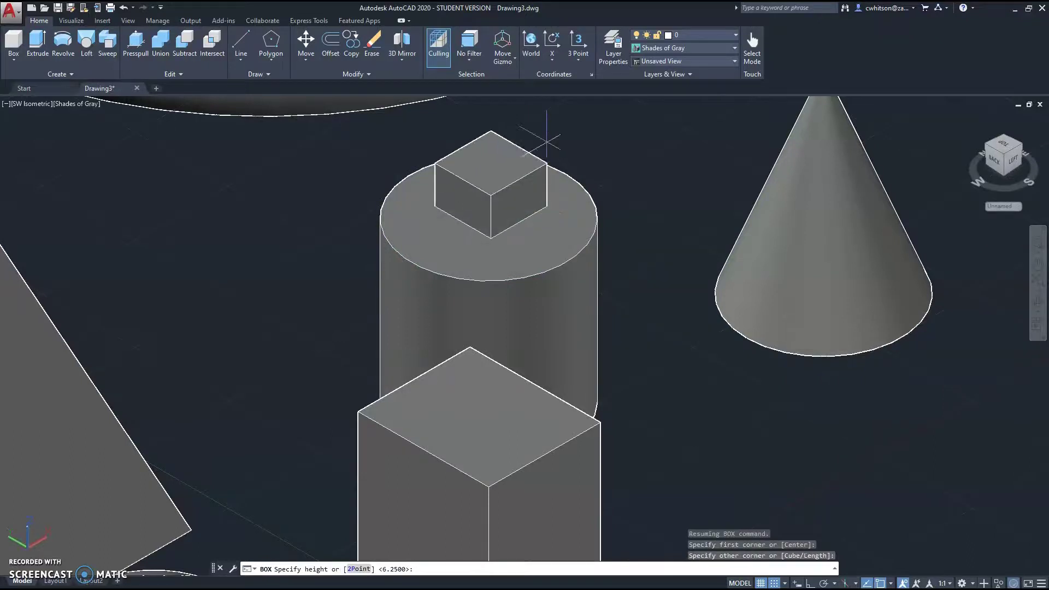
scroll(542, 218, up, 2)
scroll(541, 156, down, 5)
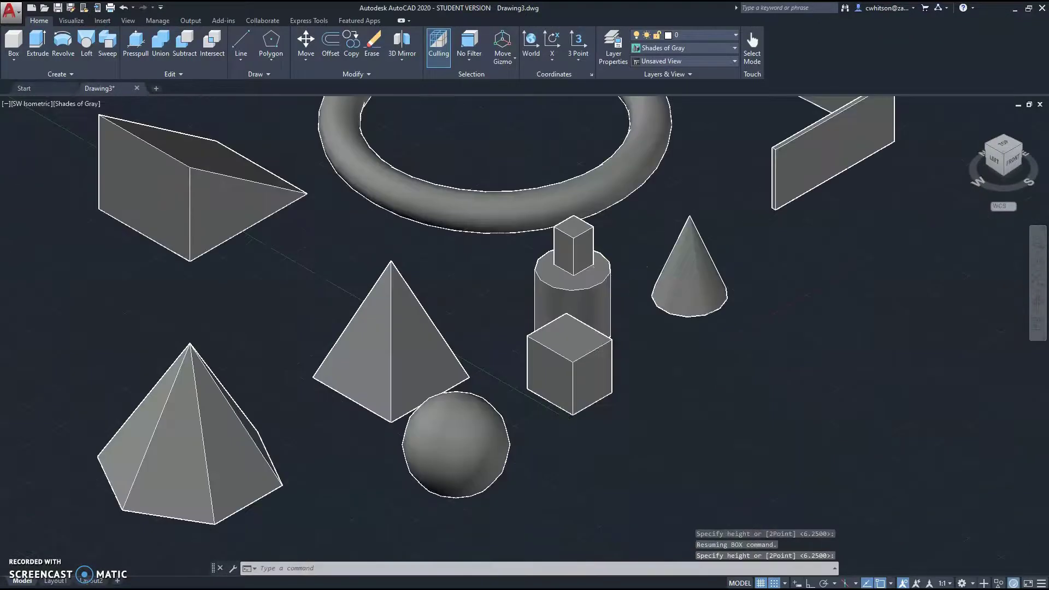
middle_drag(637, 306, 626, 229)
click(625, 230)
Step: Add a rectangular bar box projecting from the cube's right face
click(13, 44)
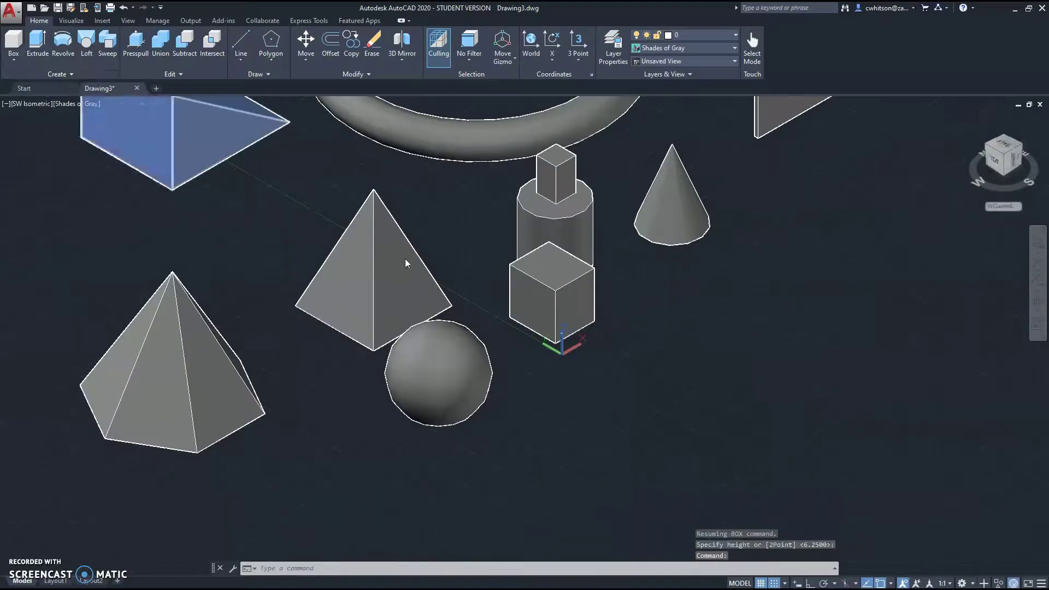
scroll(571, 306, up, 5)
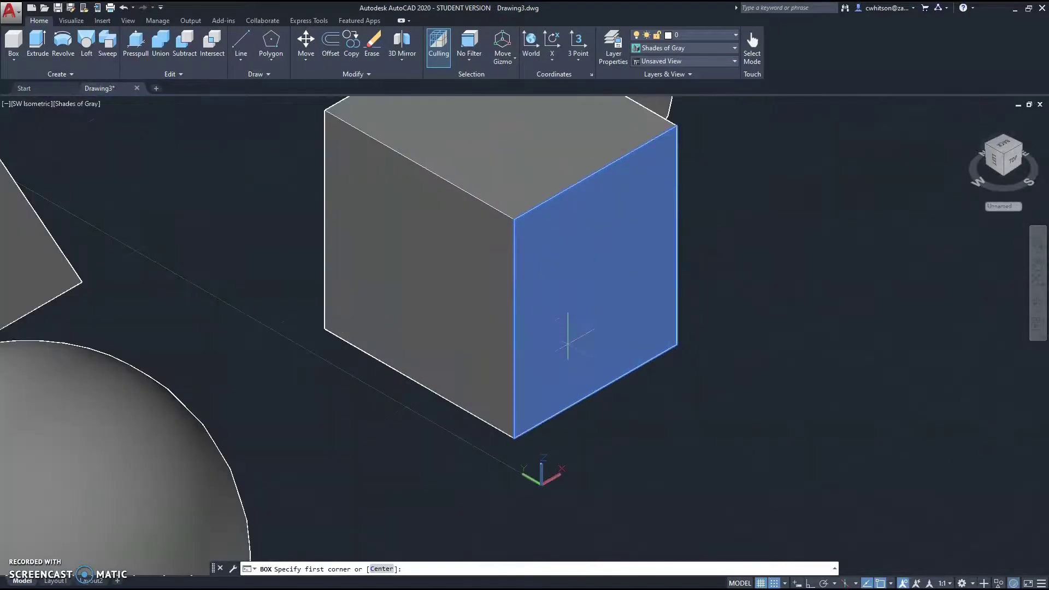
click(568, 314)
click(623, 282)
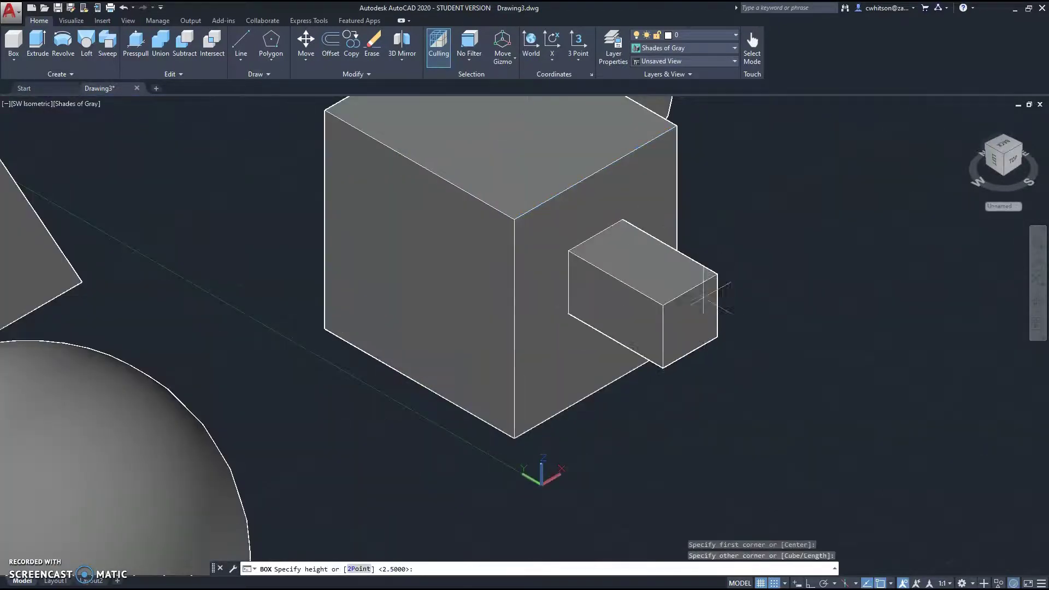
click(766, 305)
scroll(803, 281, down, 3)
middle_drag(836, 277, 704, 368)
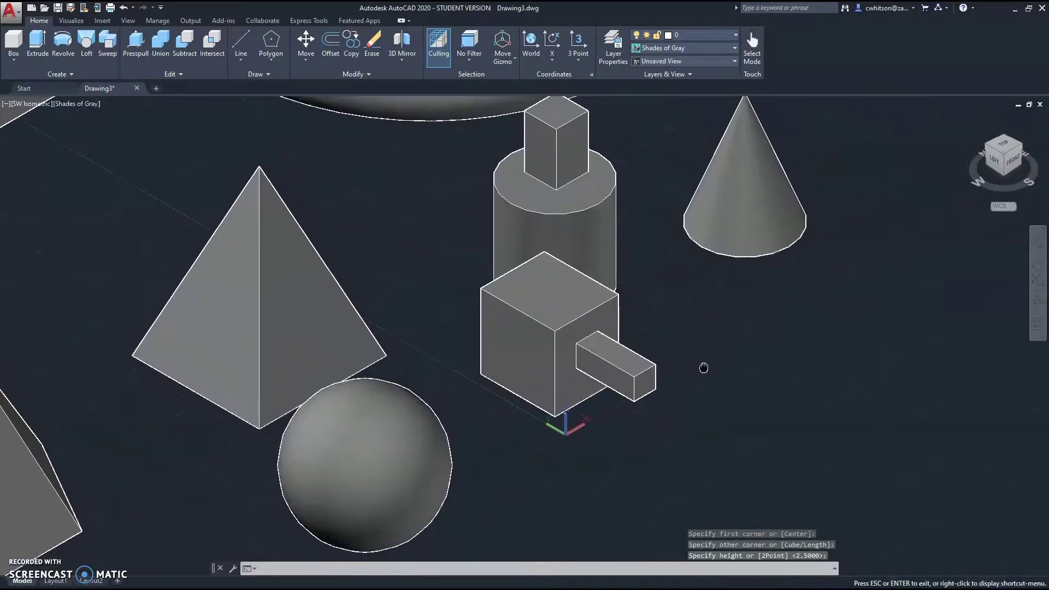
Step: In Front view, move the pyramid behind the sphere upward, then return to SW Isometric
scroll(336, 262, down, 4)
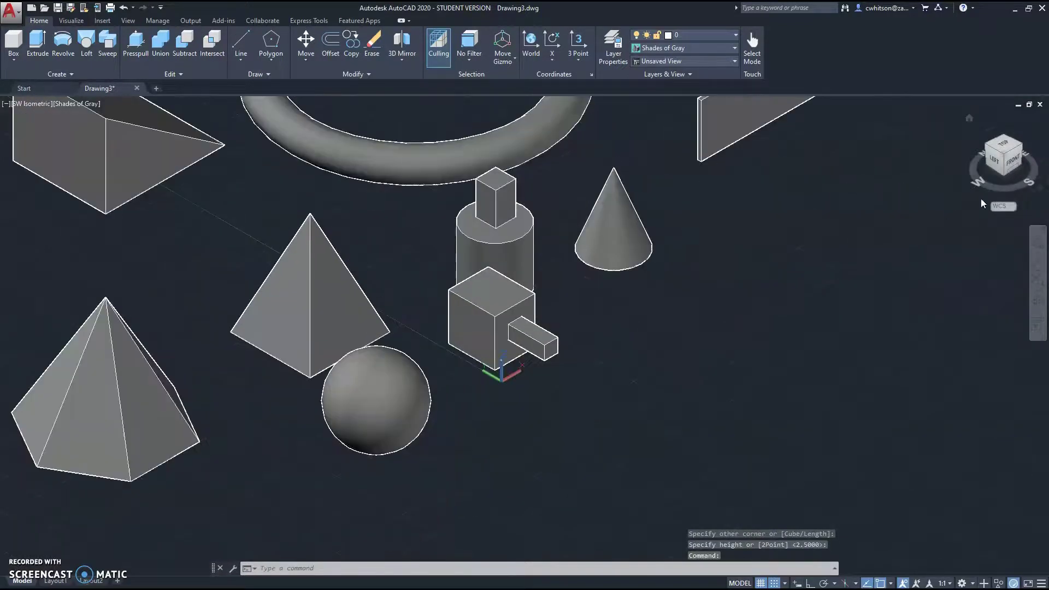
scroll(467, 348, down, 2)
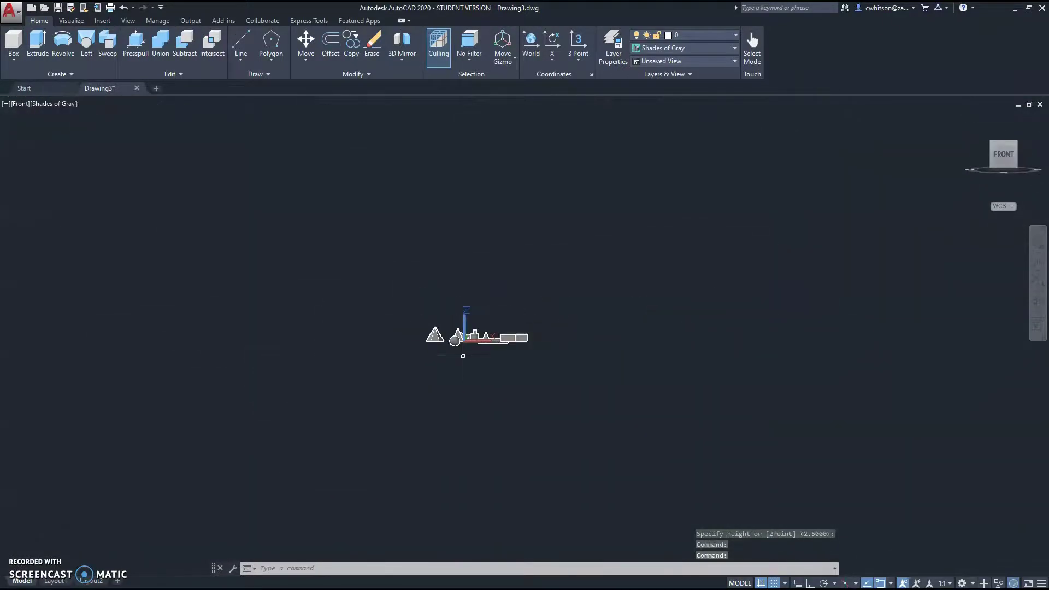
scroll(492, 311, up, 4)
scroll(509, 309, up, 6)
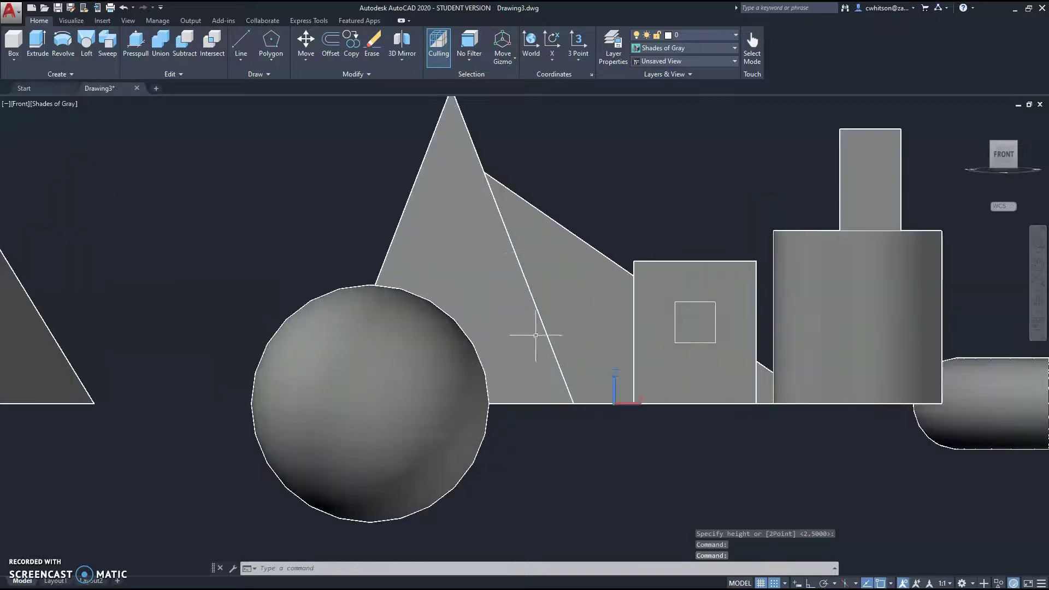
click(464, 123)
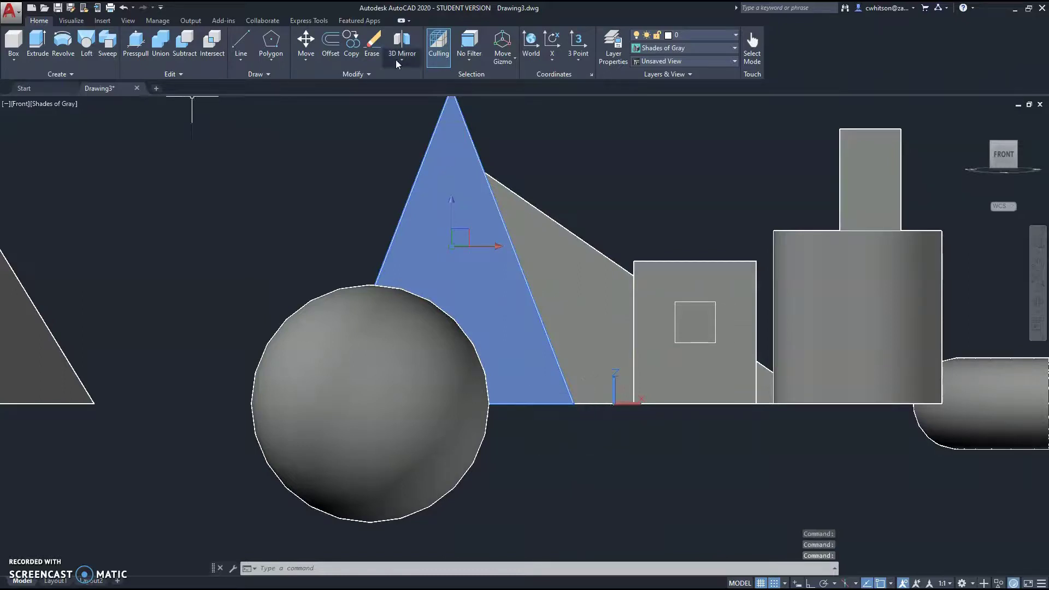
click(308, 44)
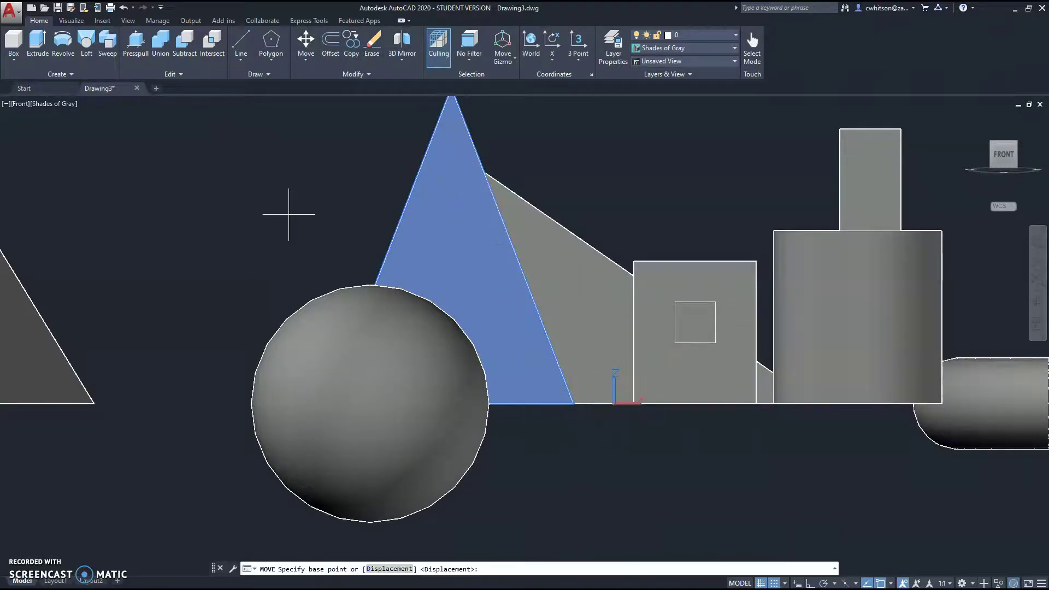
click(309, 252)
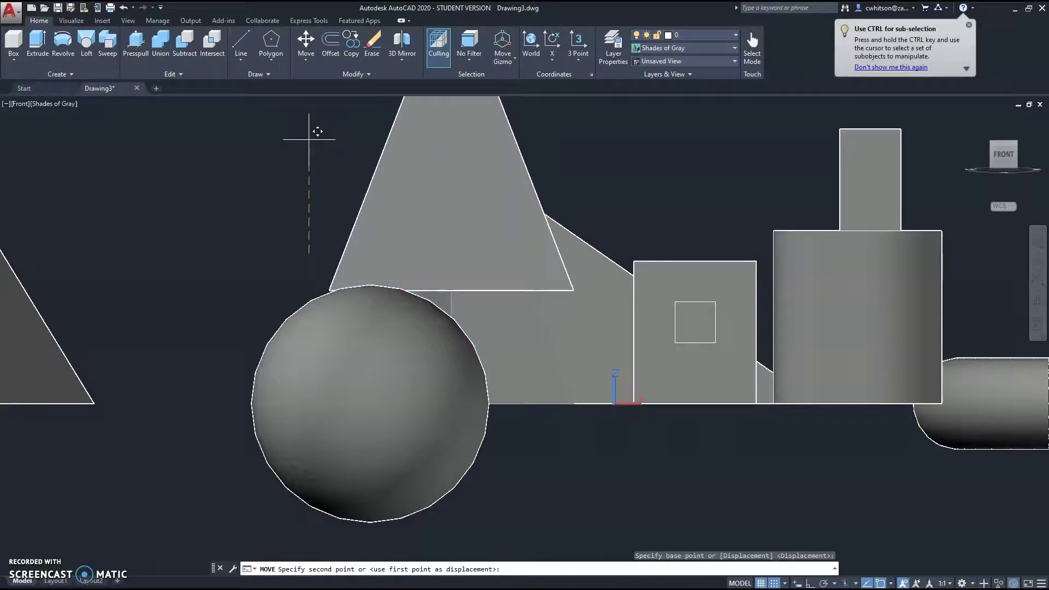
click(329, 131)
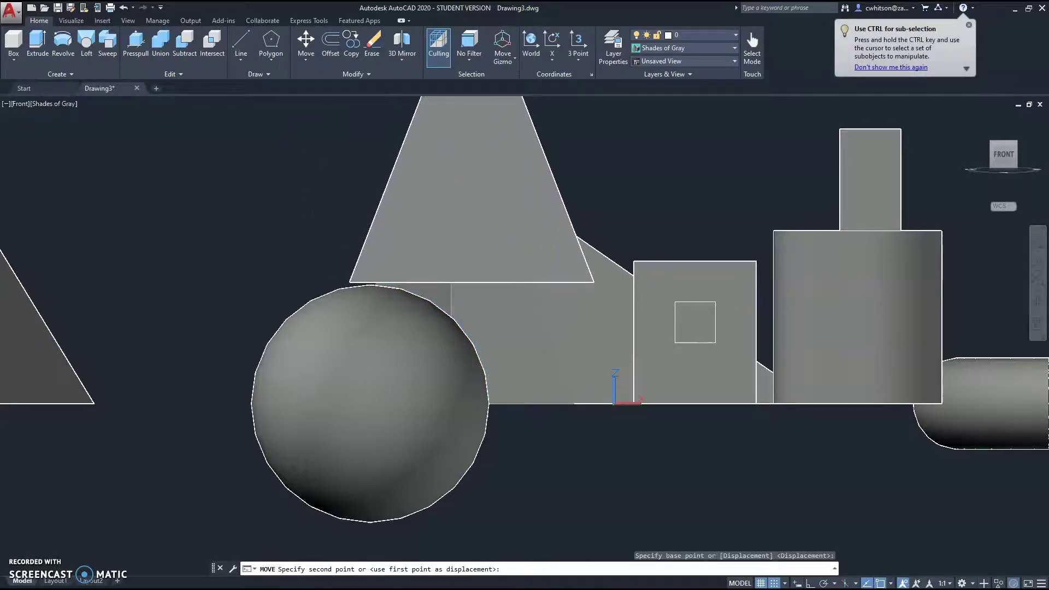
click(991, 143)
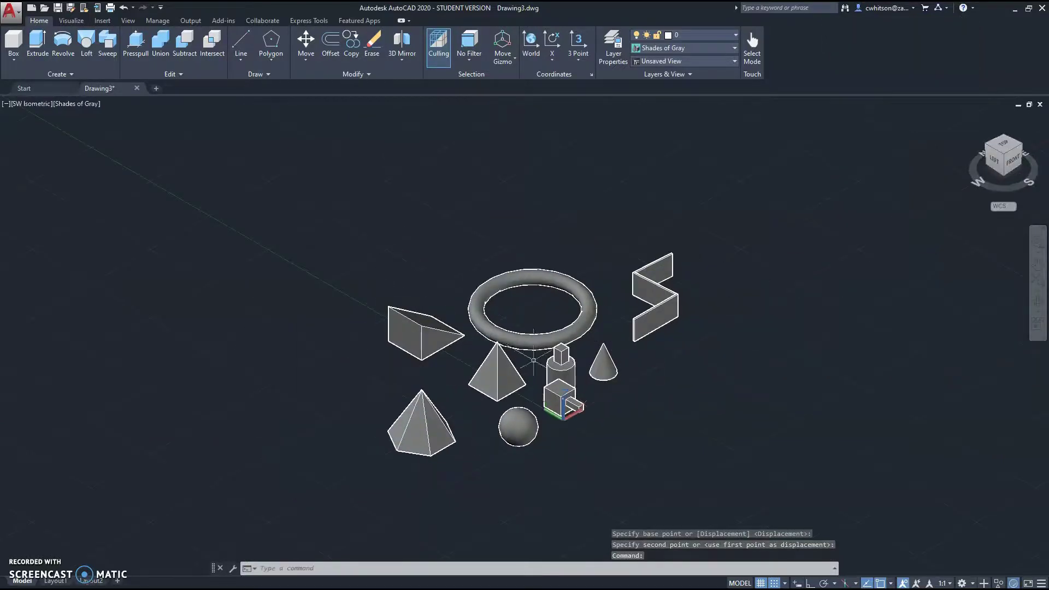
Step: Pan to recentre the solids, then test-select the pyramid, cylinder and torus
scroll(481, 405, up, 5)
middle_drag(639, 329, 468, 304)
click(465, 301)
key(Escape)
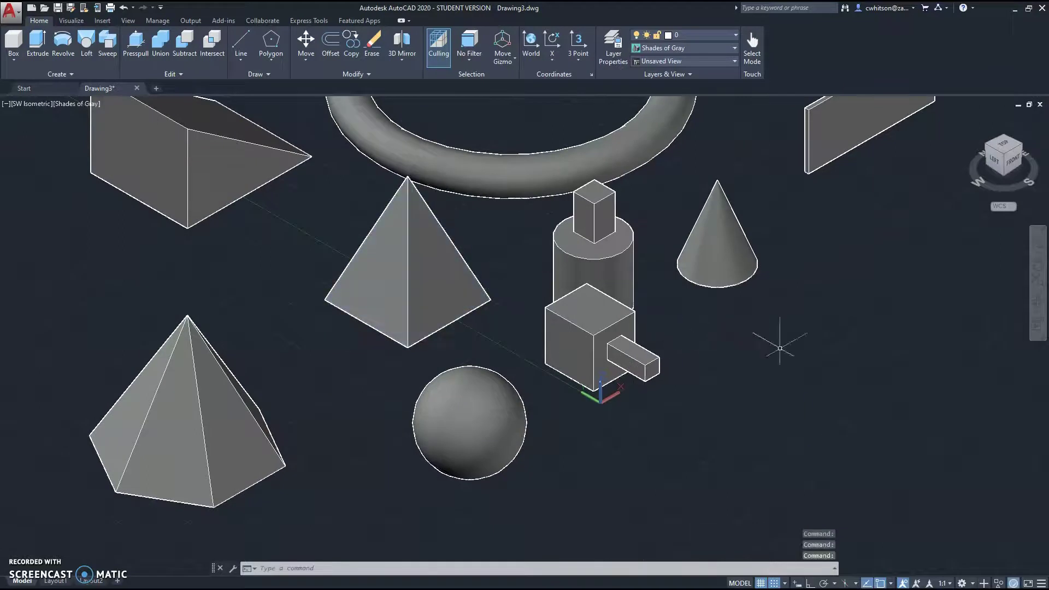
click(609, 238)
scroll(609, 241, up, 3)
key(Escape)
middle_drag(526, 215, 533, 301)
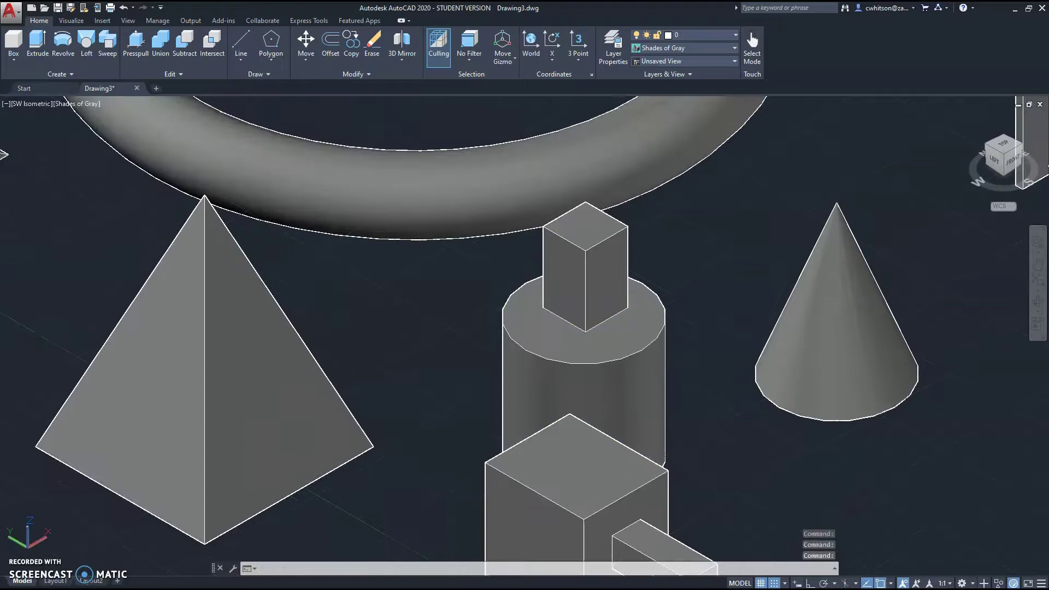
click(143, 159)
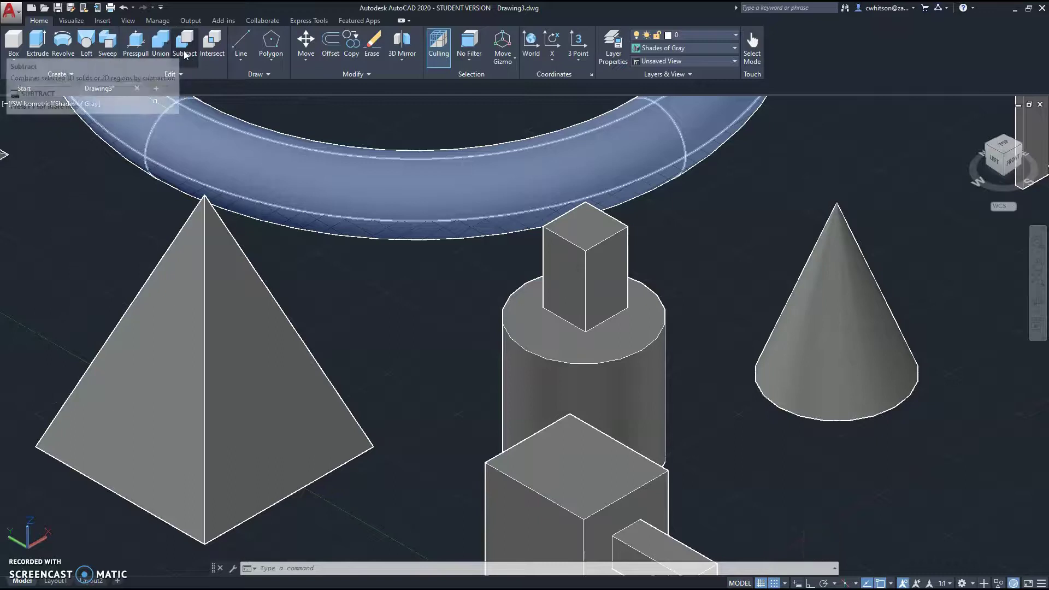
Step: Start Union on the cylinder, switch to SE Isometric and select the box atop the cylinder
click(158, 52)
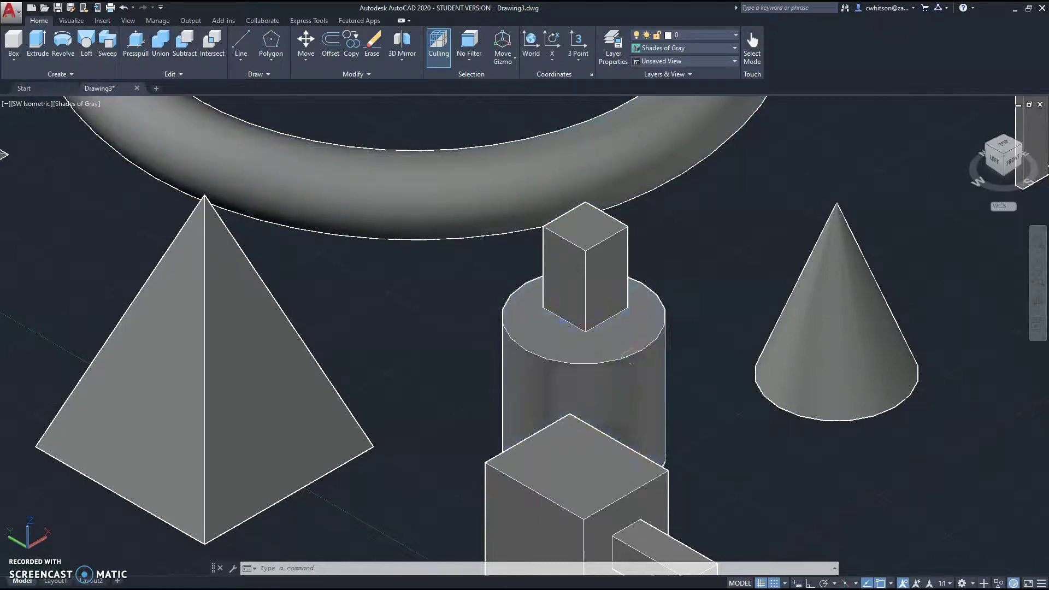
click(650, 377)
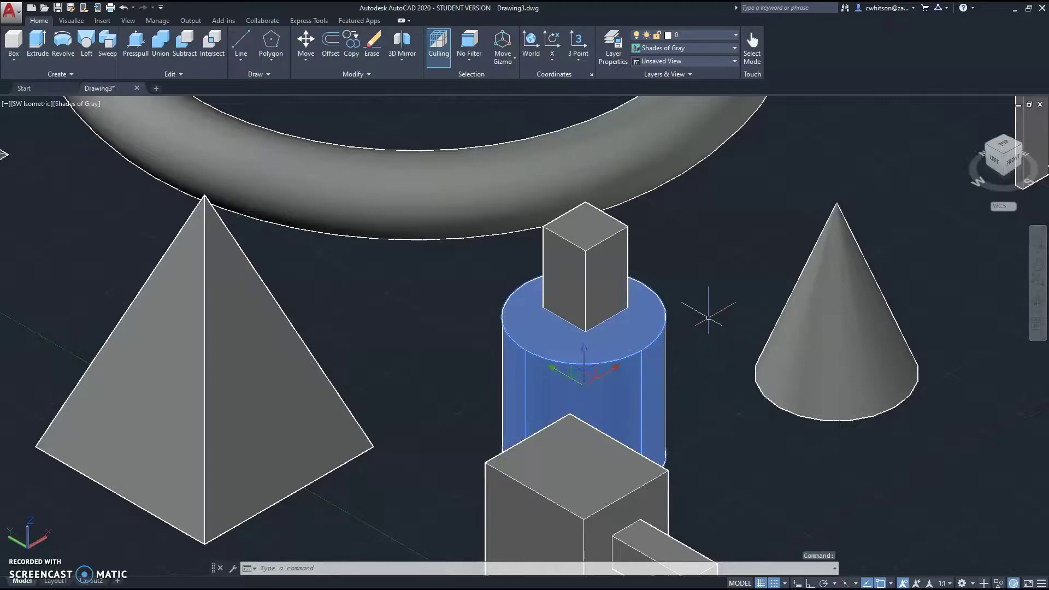
click(1021, 149)
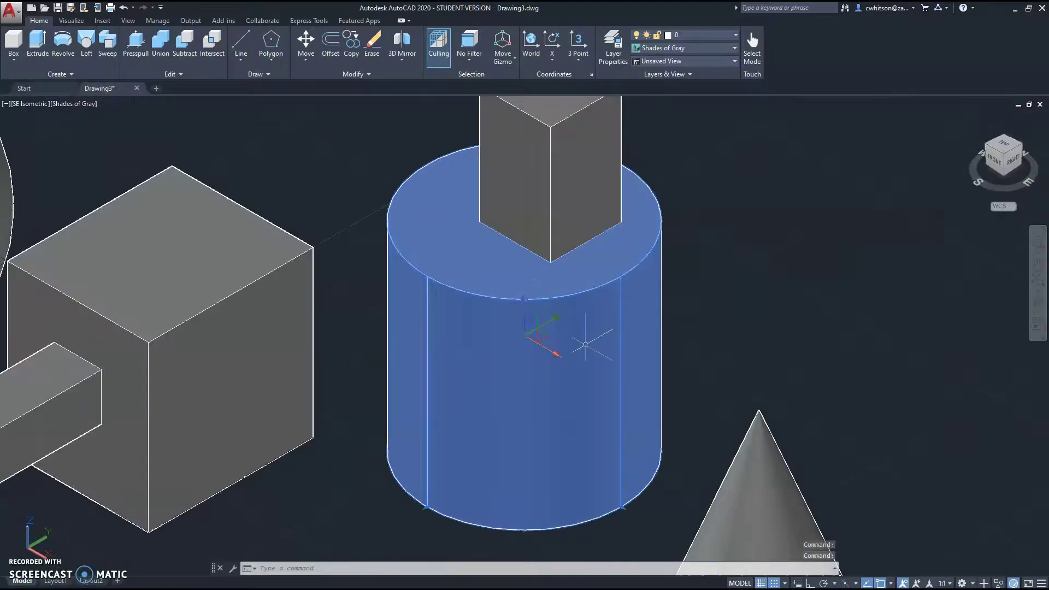
key(Escape)
scroll(641, 293, down, 2)
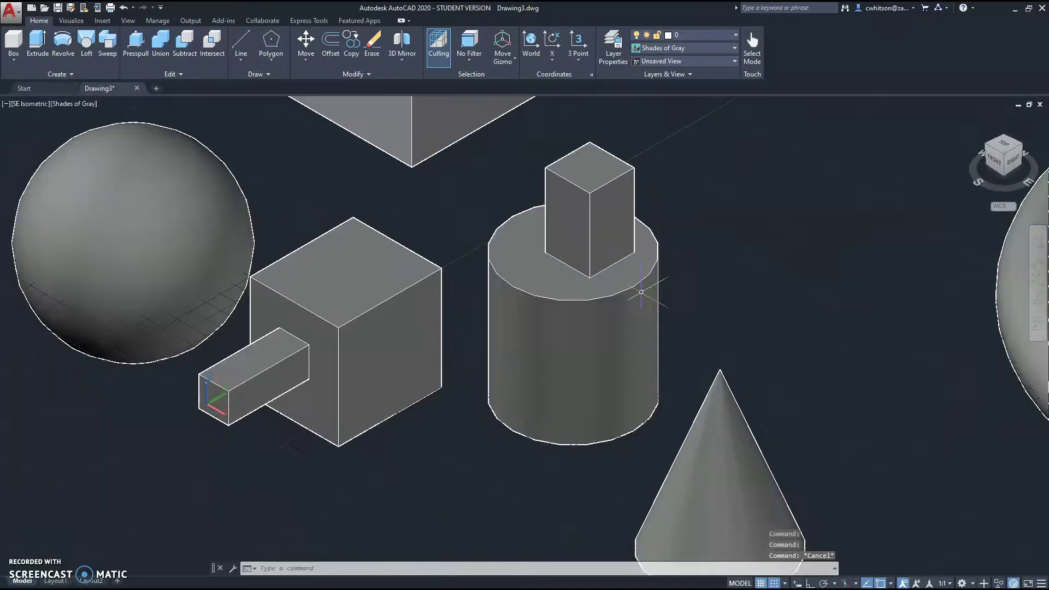
click(587, 193)
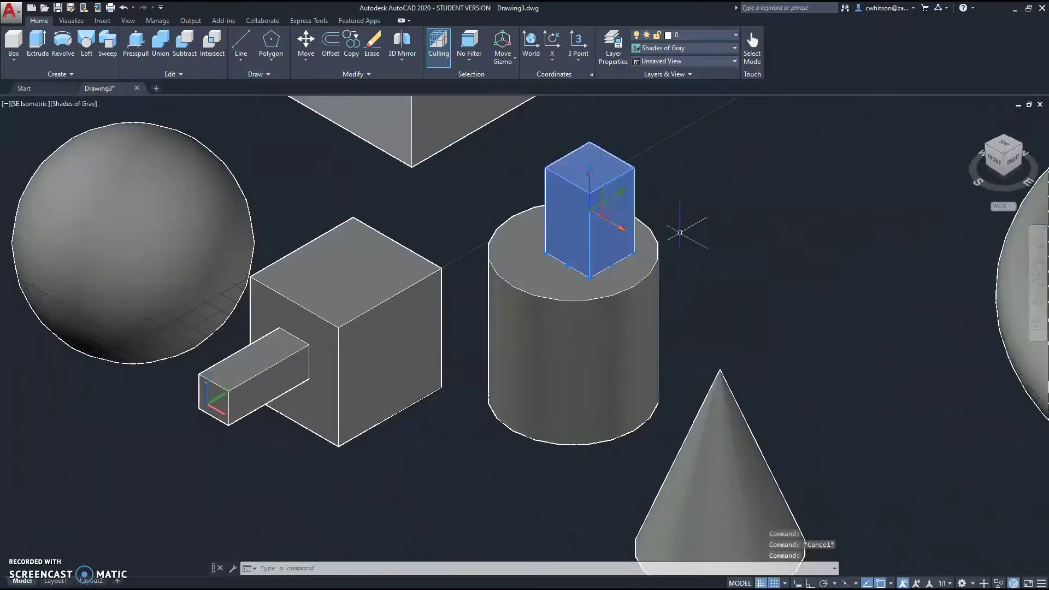
key(Escape)
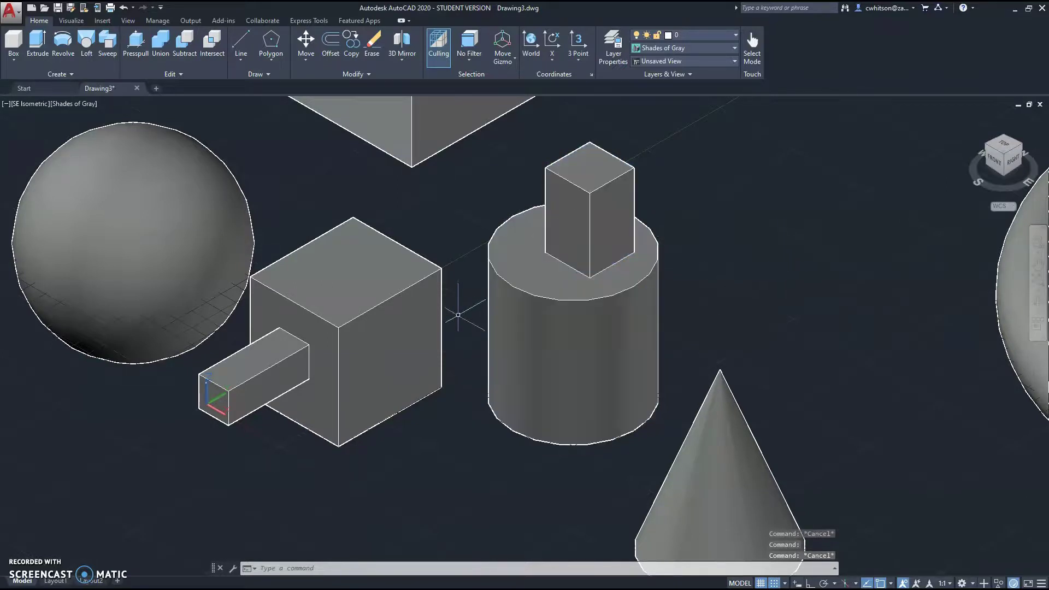
Step: Select the cylinder and its box, start Union, then cancel to retry
click(539, 296)
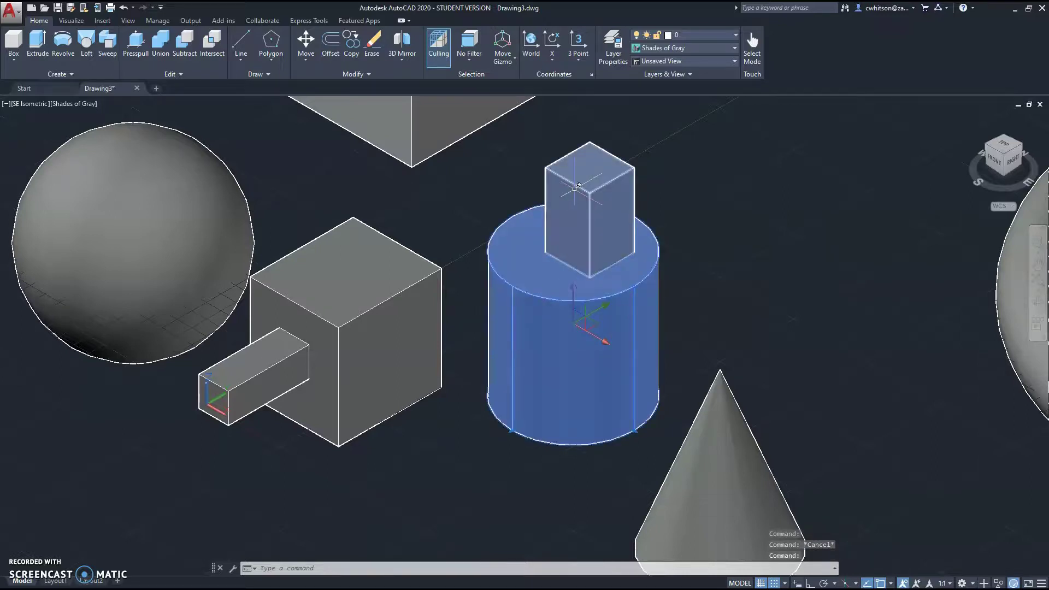
click(574, 188)
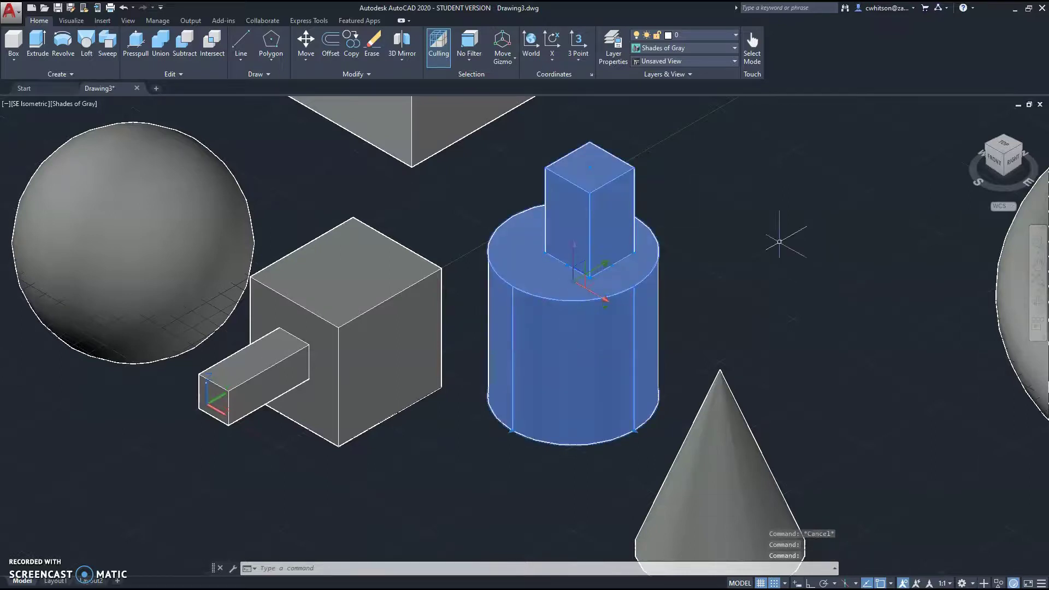
click(160, 49)
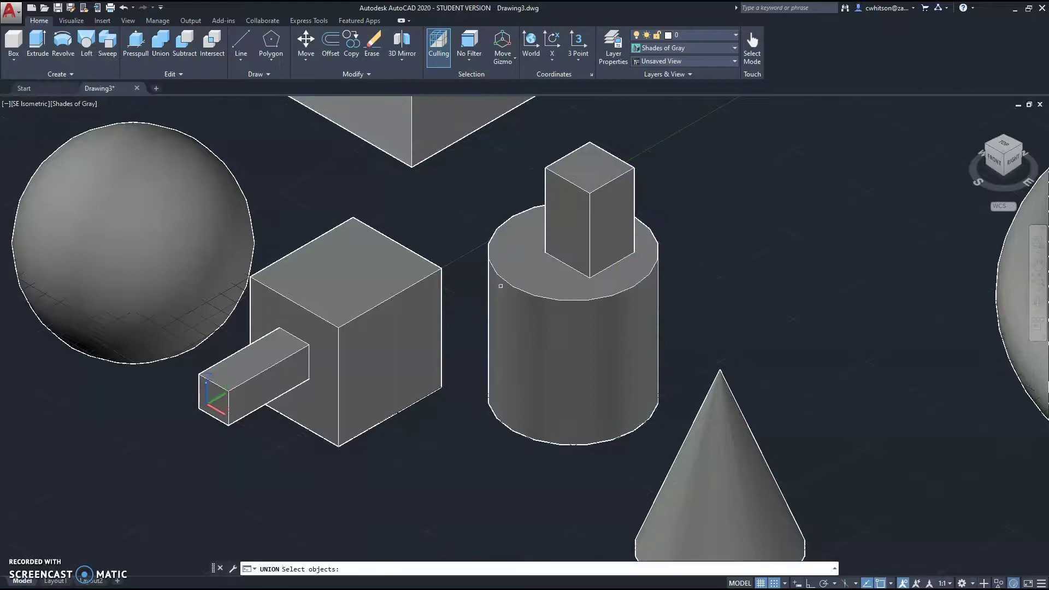
key(Escape)
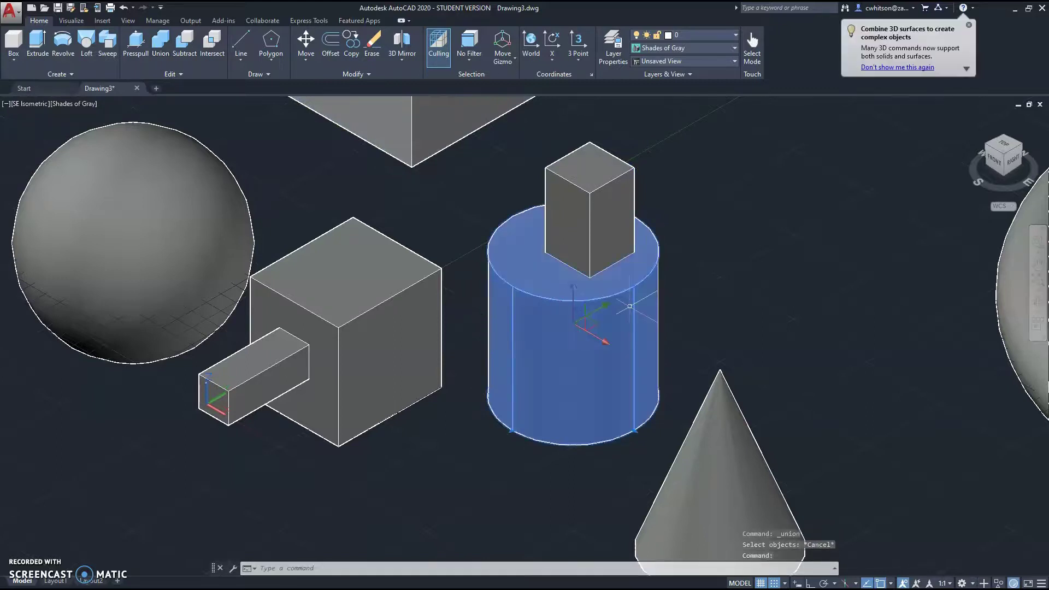
Step: Union the box and the cylinder beneath it, then select the merged solid to check it
click(530, 264)
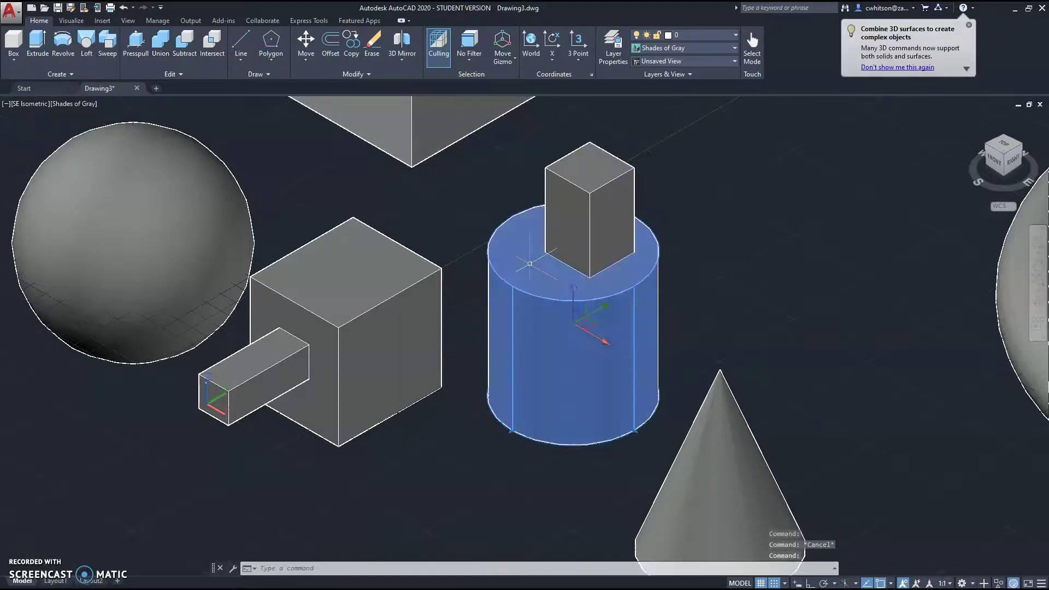
click(583, 194)
click(159, 44)
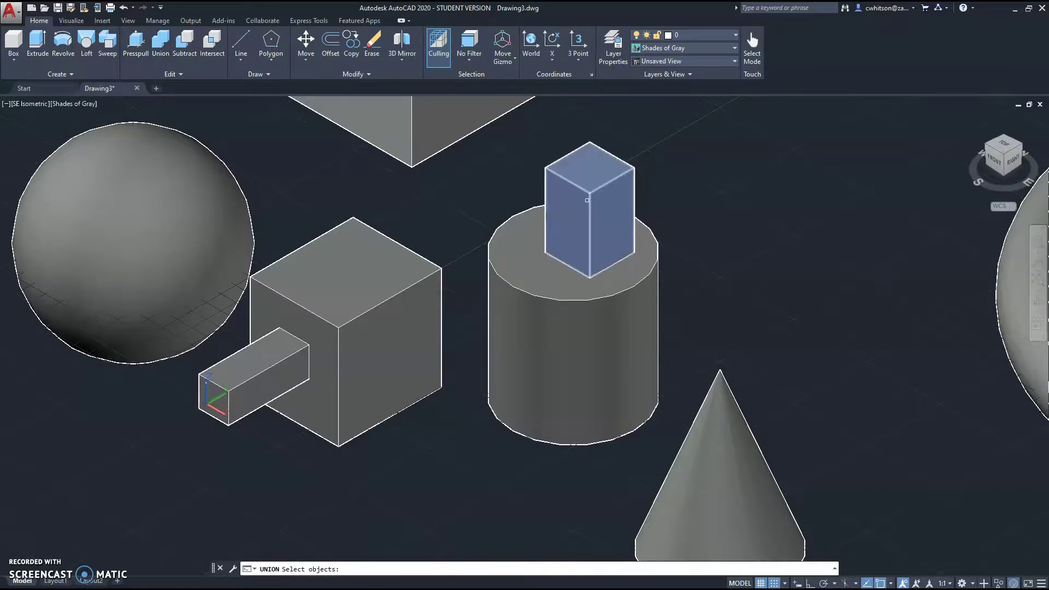
click(598, 230)
click(558, 306)
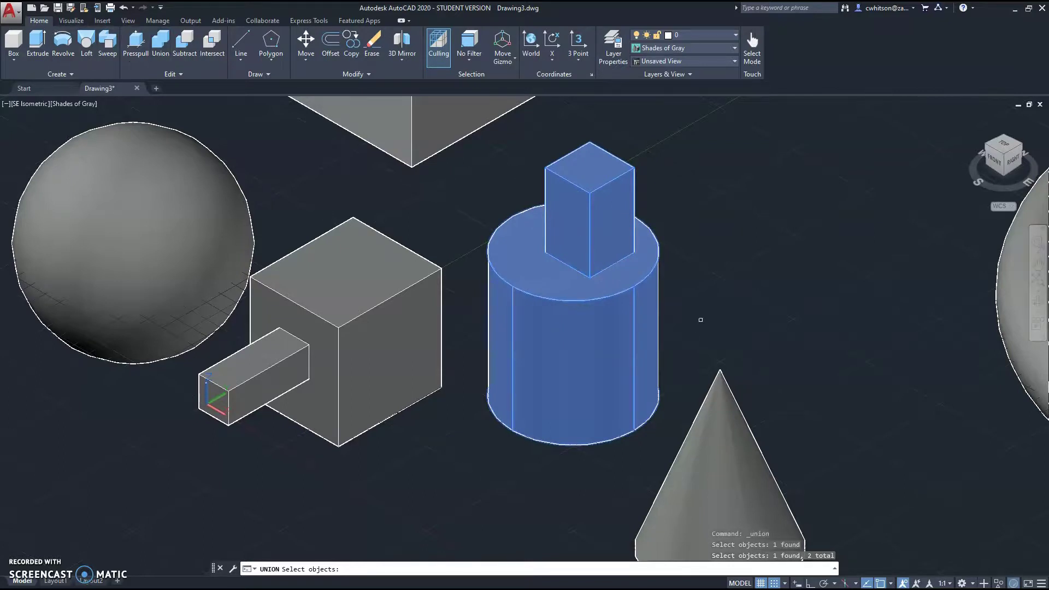
key(Return)
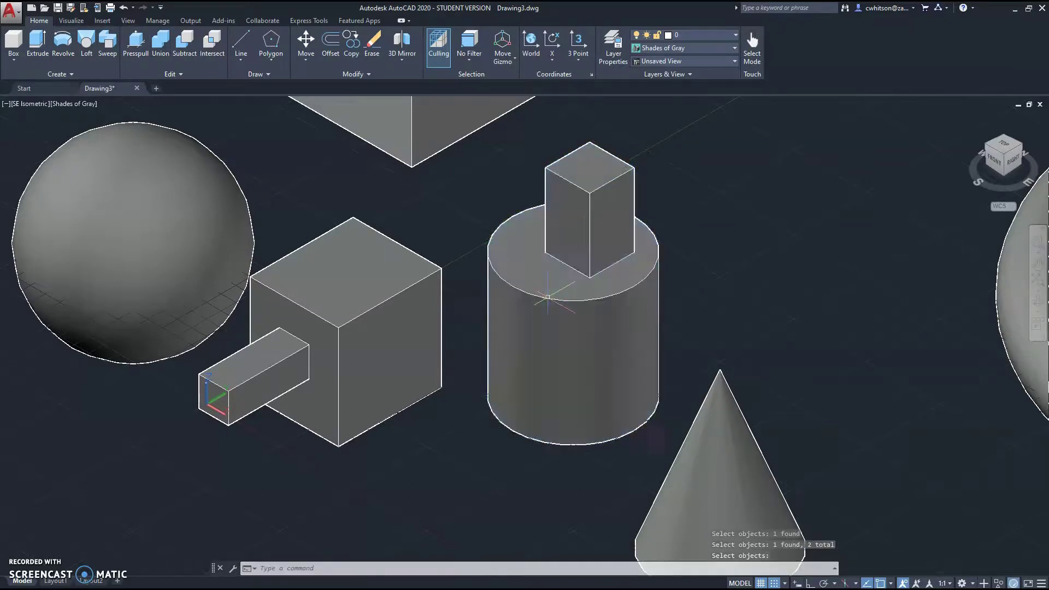
click(634, 427)
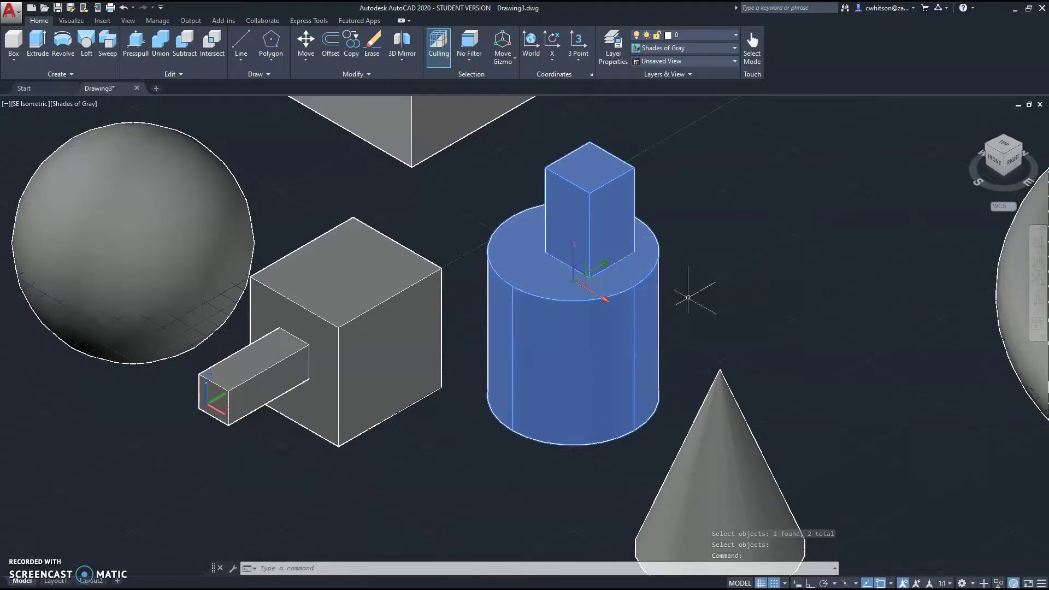
key(Escape)
key(Escape)
key(Escape)
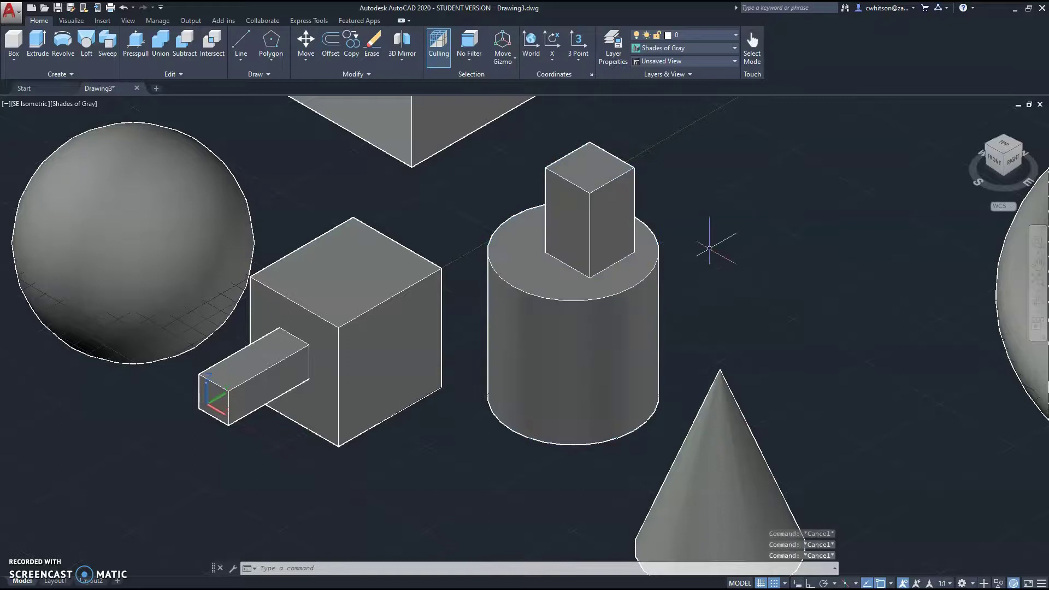
Step: Draw a cylinder centred on the cube's top face, its height extending down through the cube
middle_drag(274, 325, 370, 373)
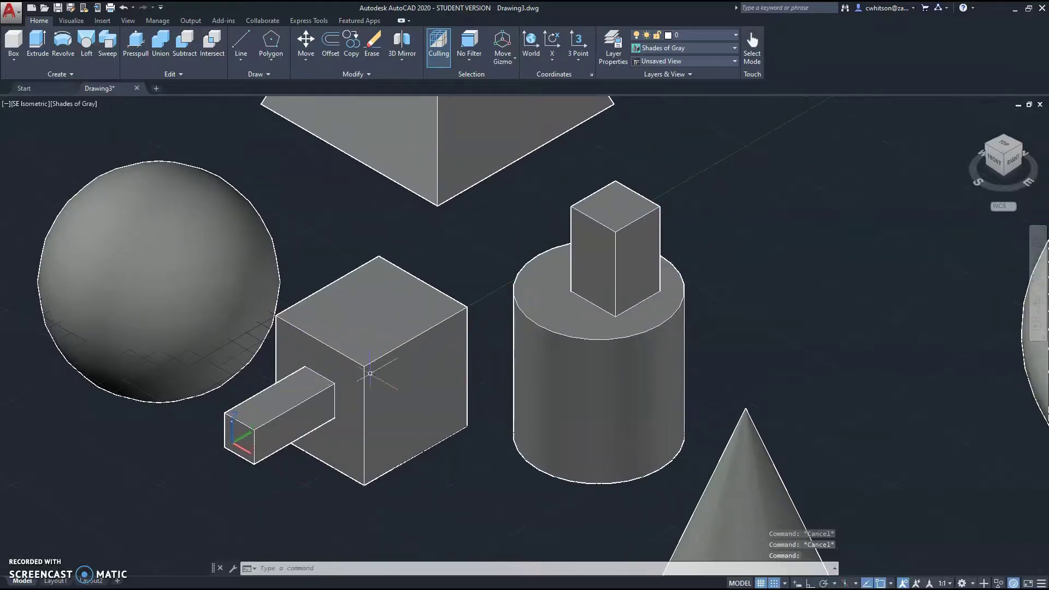
click(286, 398)
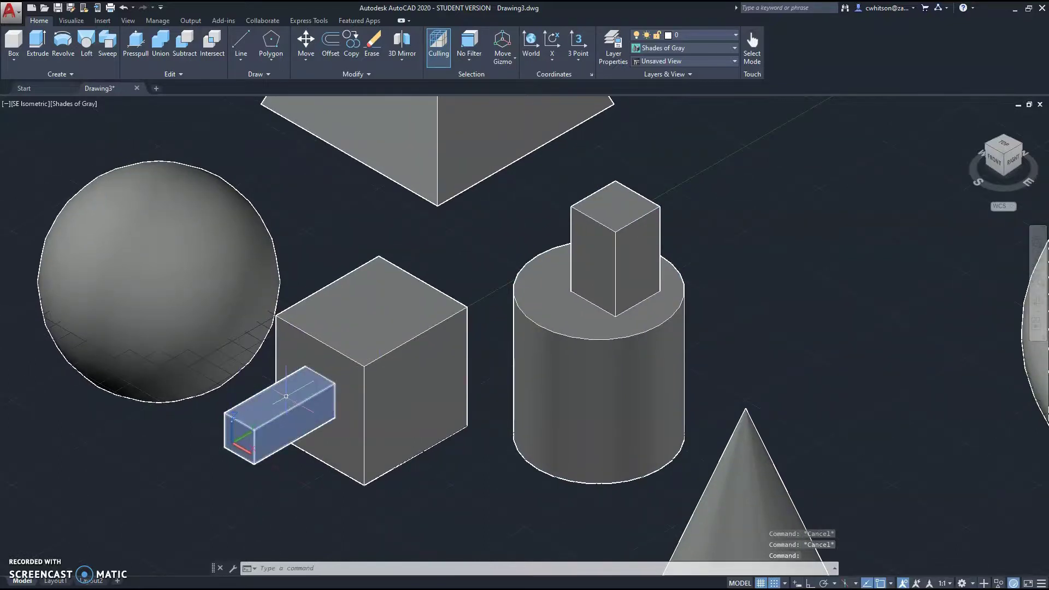
click(14, 61)
click(27, 116)
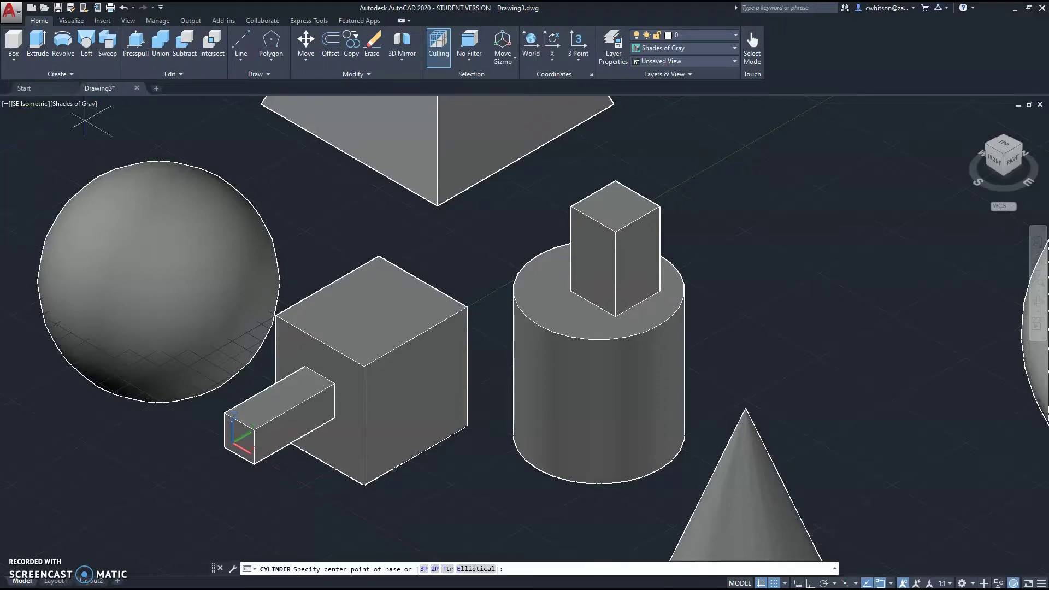
click(363, 316)
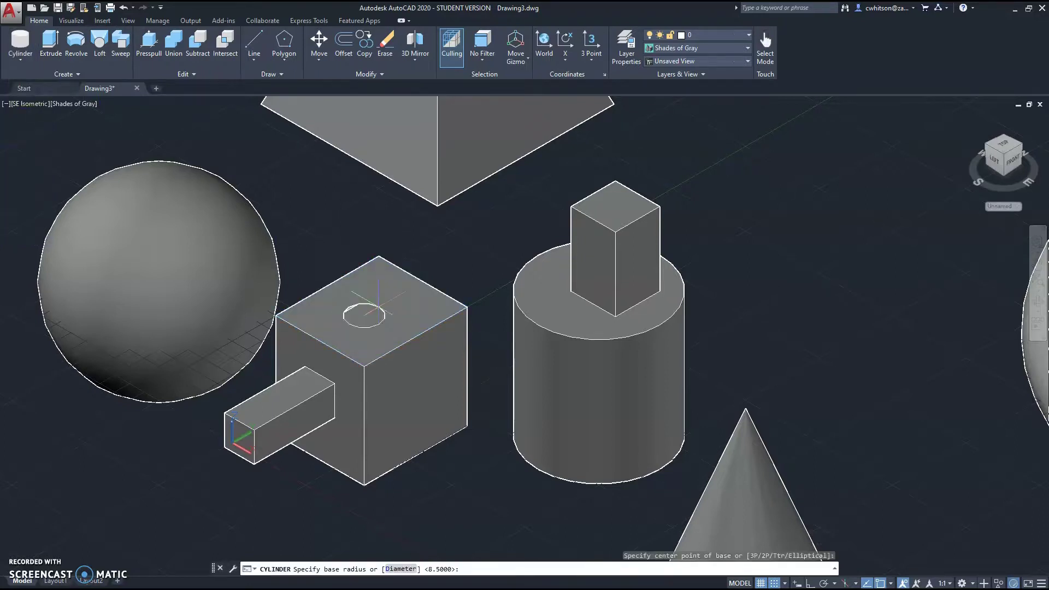
click(404, 323)
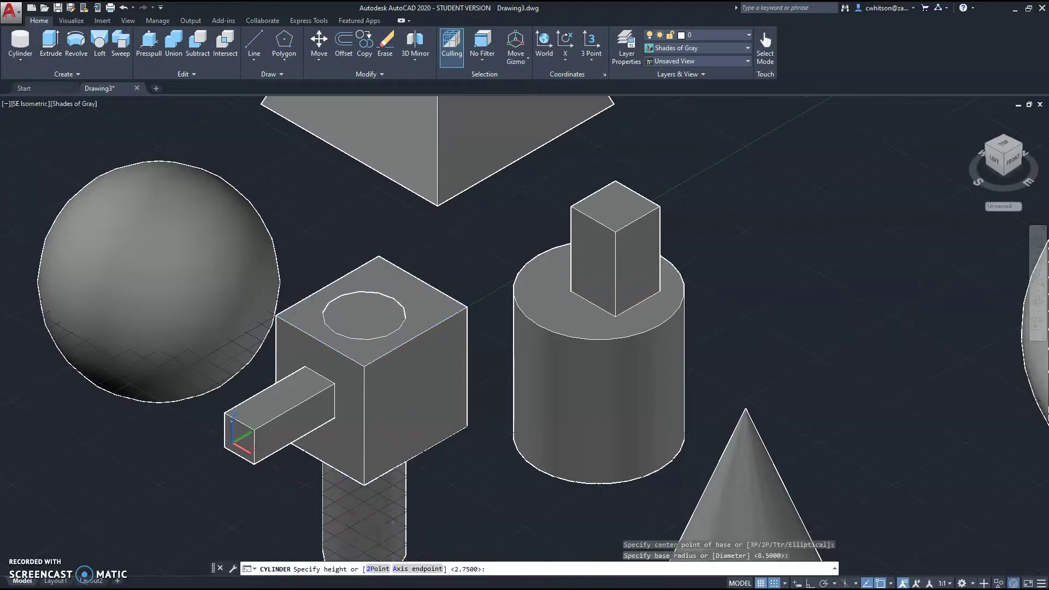
click(392, 522)
middle_drag(455, 479, 516, 355)
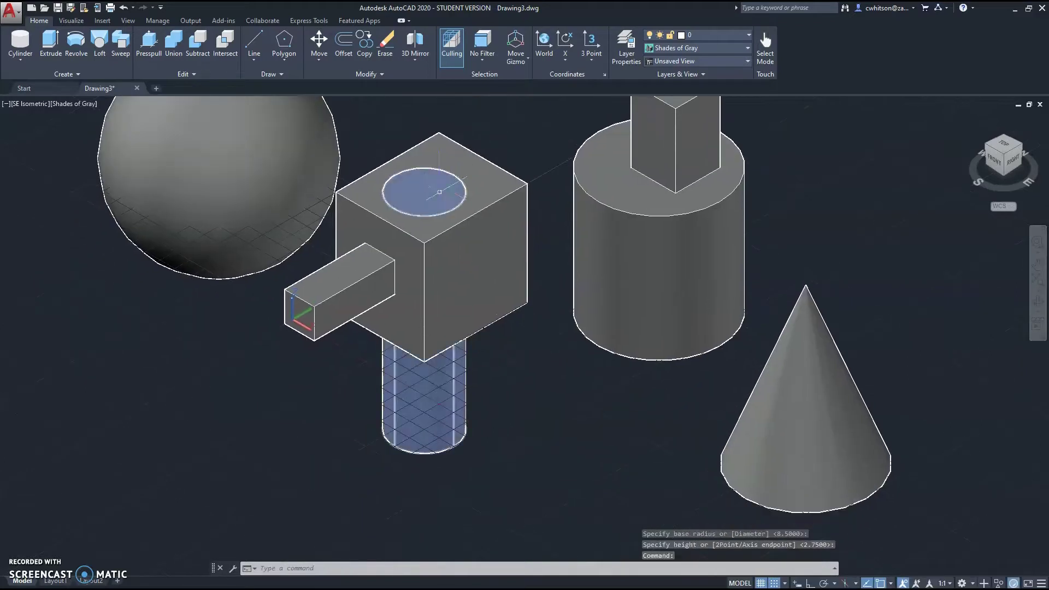
Step: Subtract the cylinder from the cube to cut a round hole, then view from Top
click(198, 43)
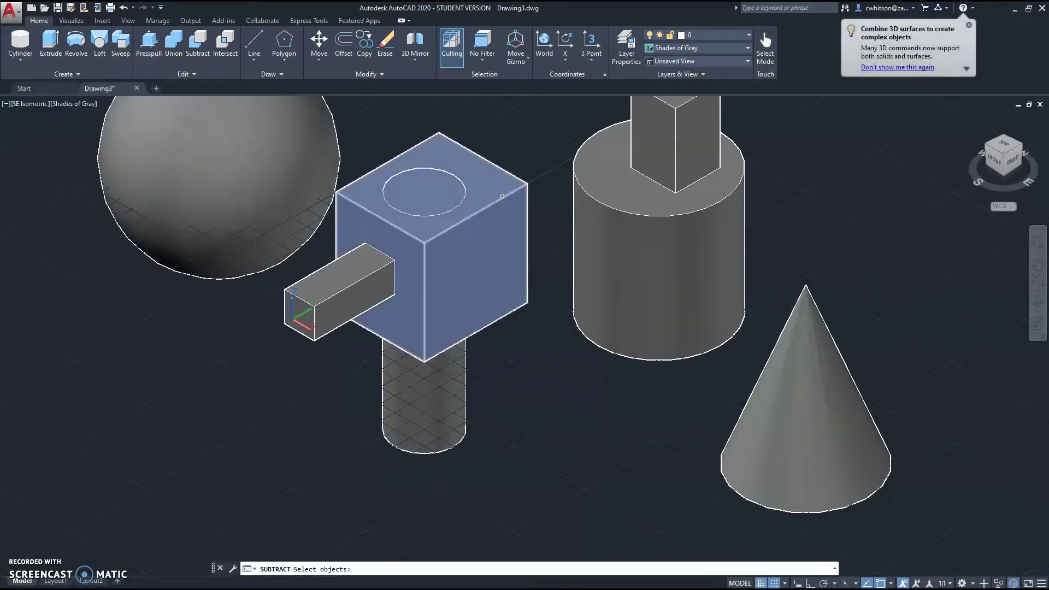
click(502, 196)
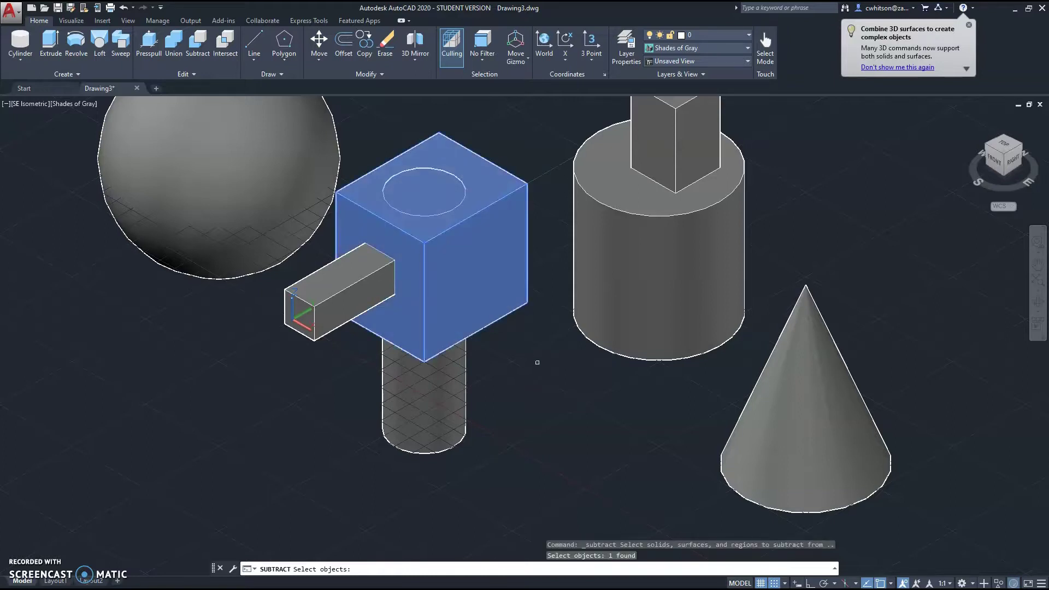
key(Return)
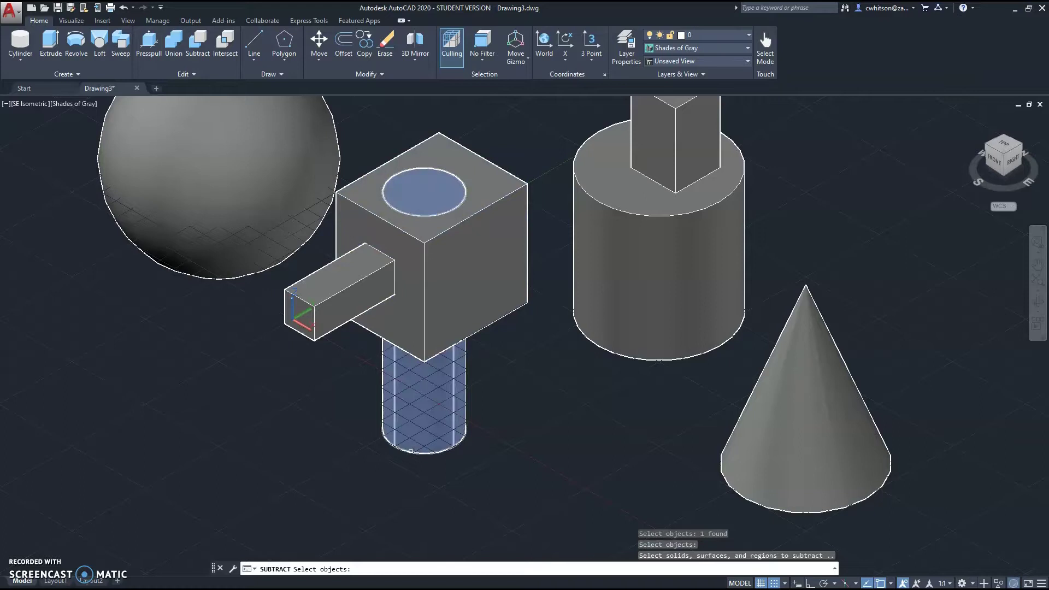
click(414, 451)
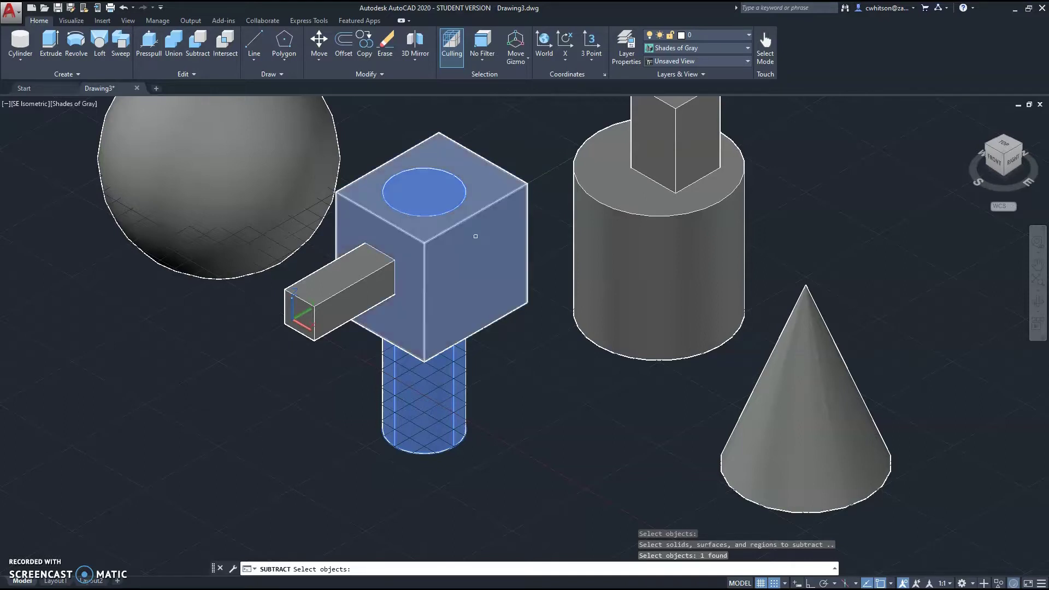
key(Return)
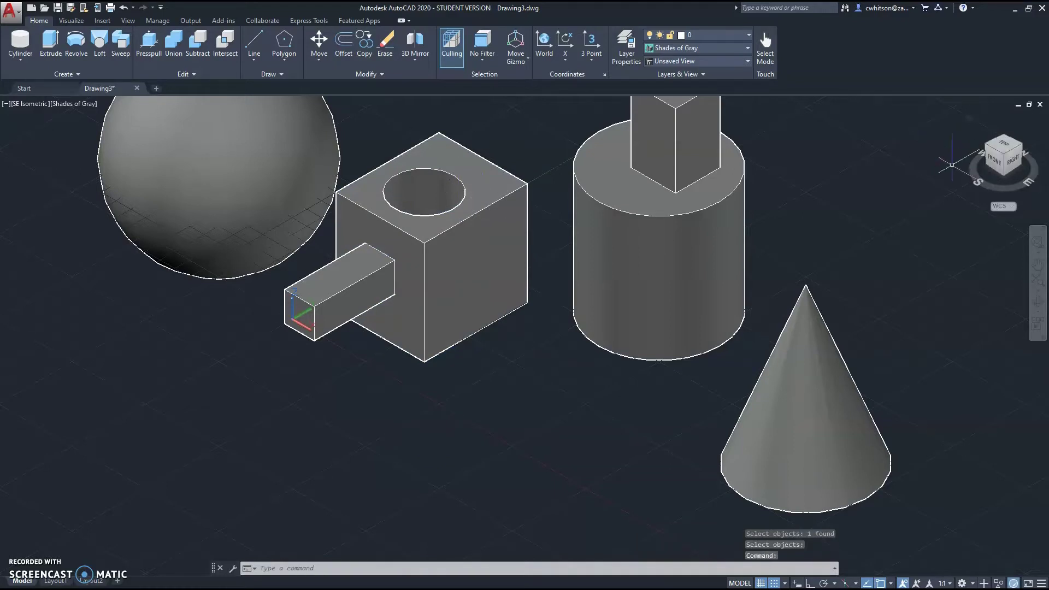
click(1004, 145)
Step: Zoom in on the hole, then switch to SE Isometric and pan to frame all solids
scroll(487, 424, up, 12)
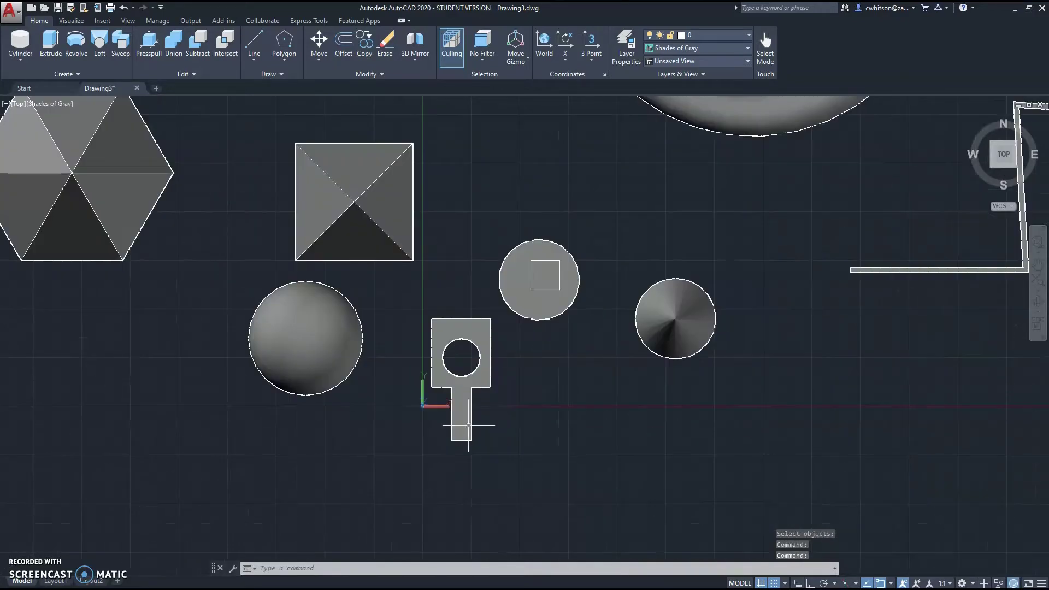
click(1015, 166)
scroll(411, 347, up, 5)
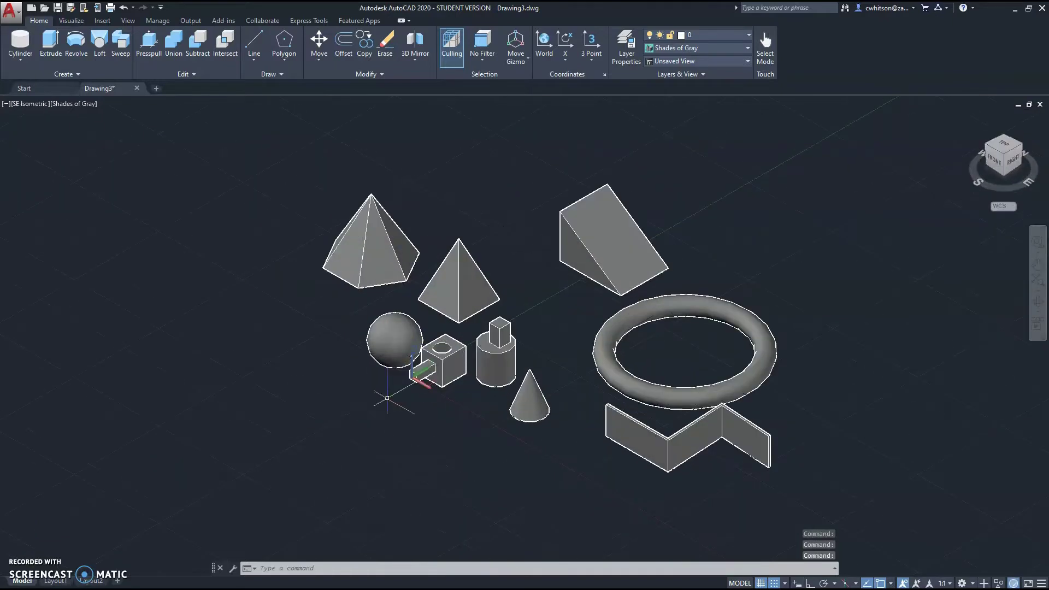
scroll(443, 291, up, 2)
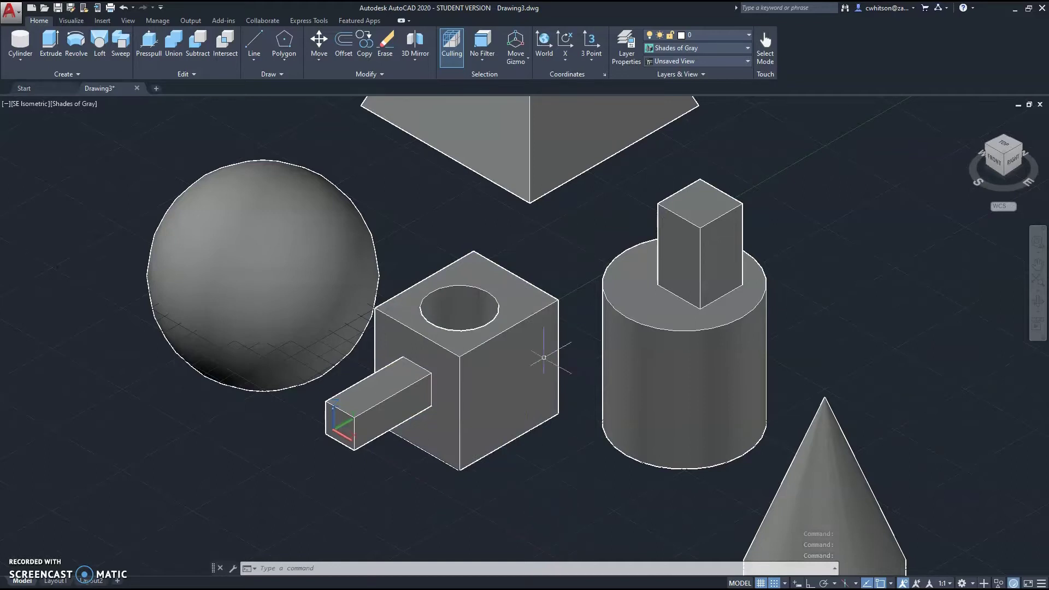
scroll(465, 328, up, 2)
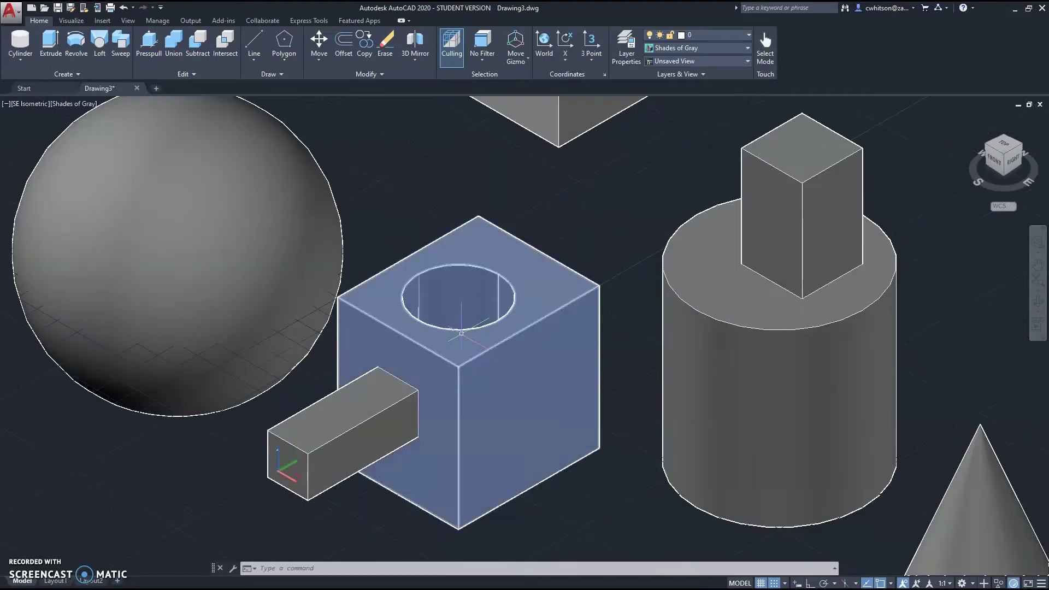
scroll(579, 433, down, 6)
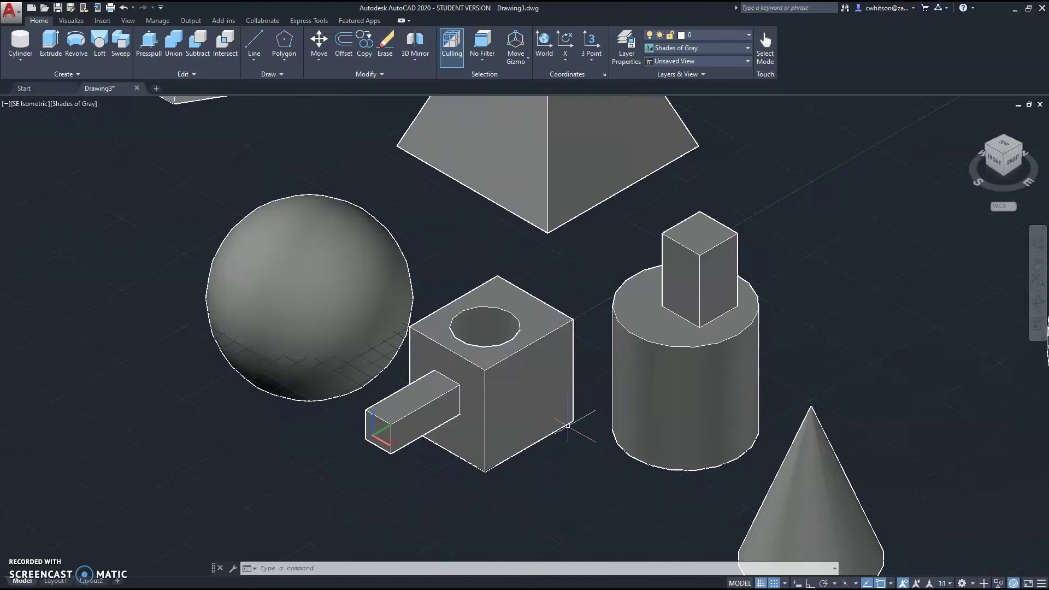
middle_drag(703, 386, 535, 365)
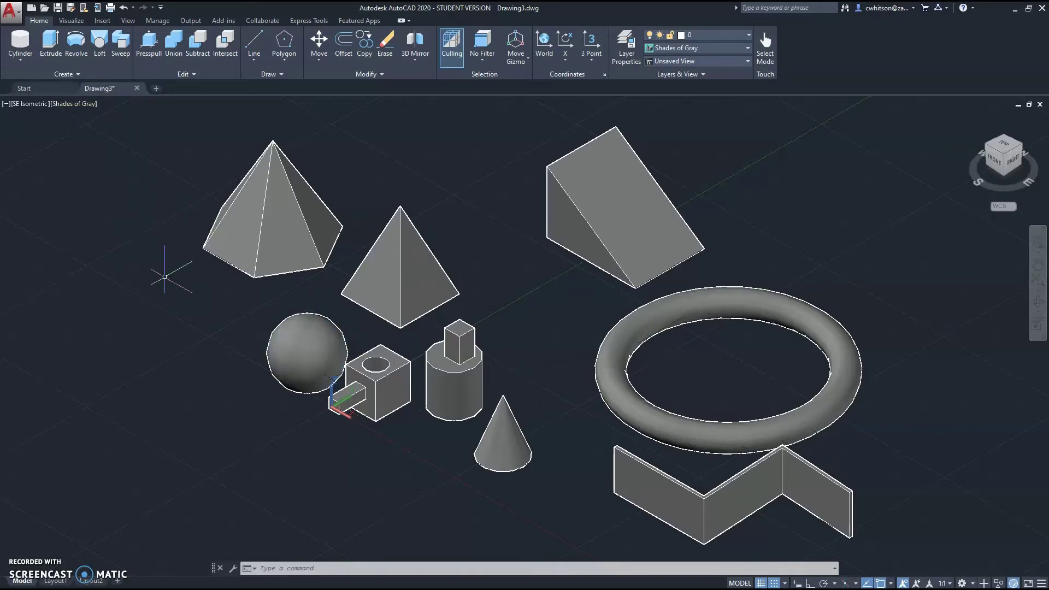
click(22, 64)
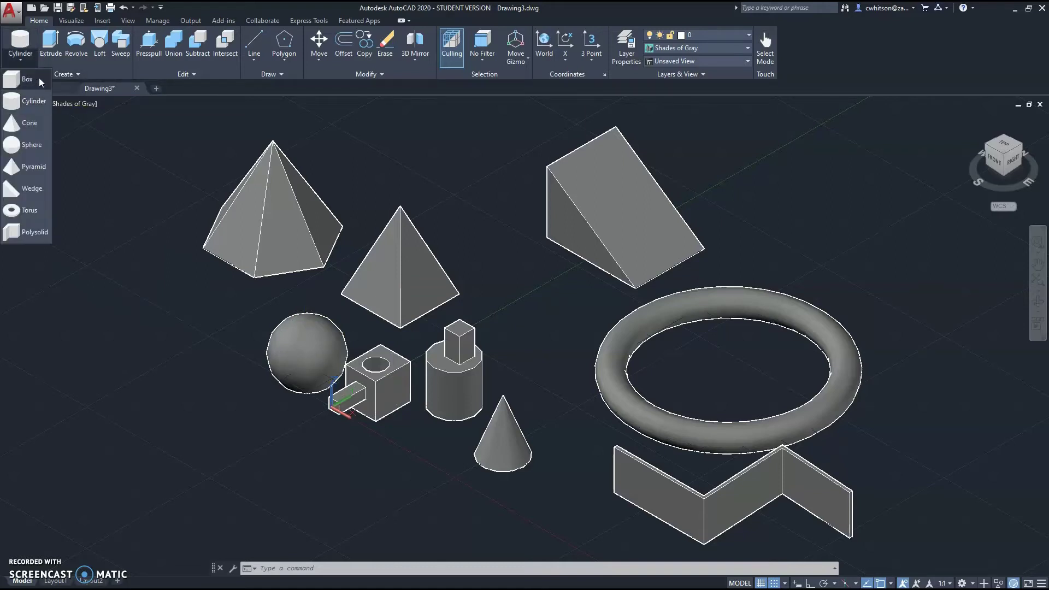